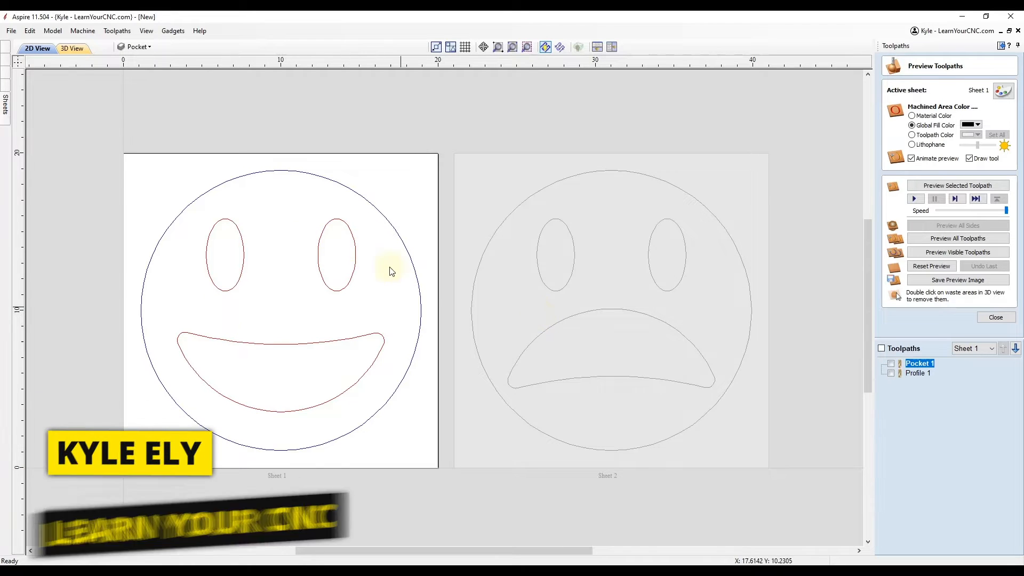
Preview all toolpaths of Sheet 1 and of Sheet 2 in the 3D view
click(73, 49)
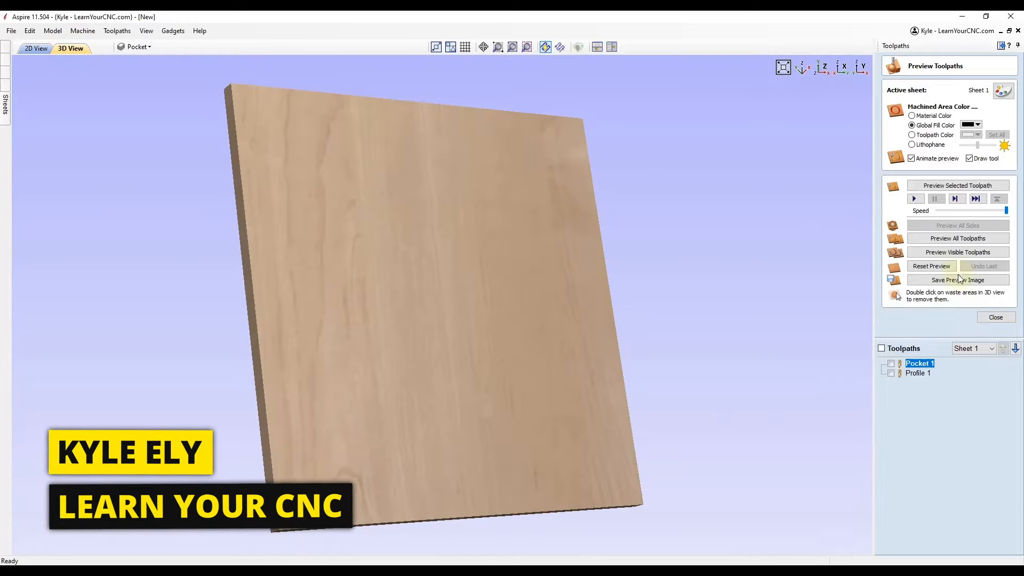
click(955, 239)
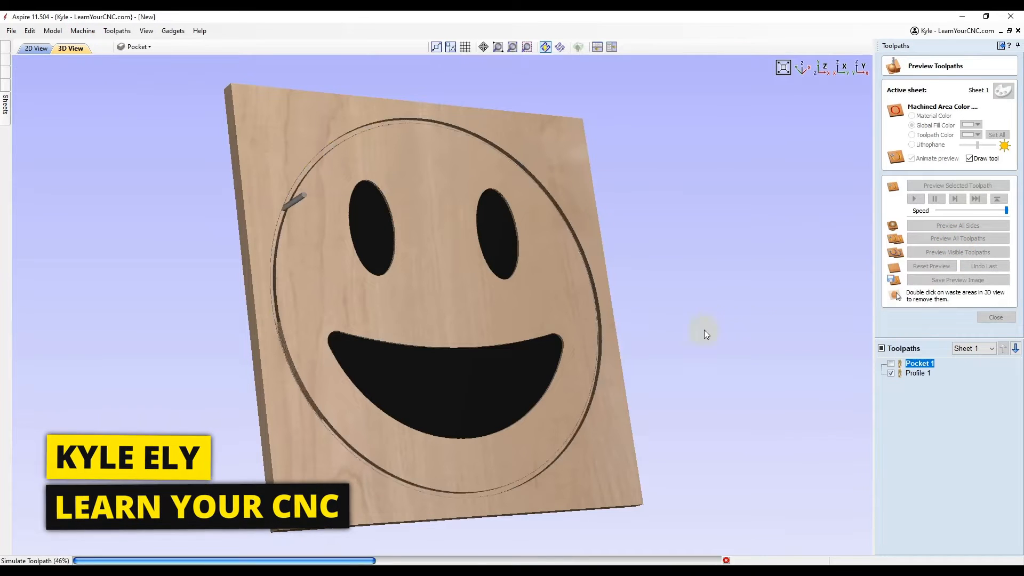
drag(550, 291, 401, 290)
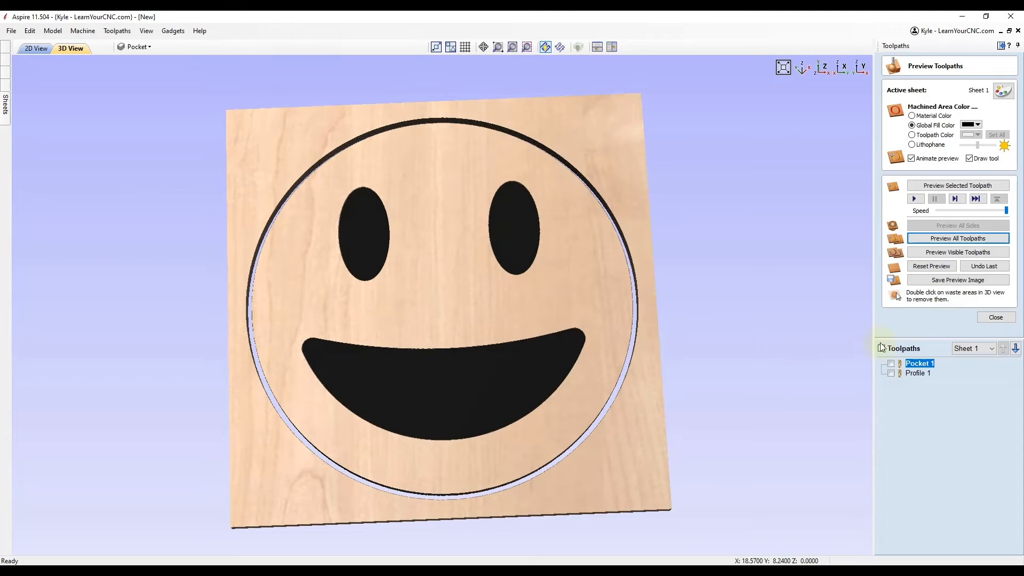
click(959, 352)
click(968, 376)
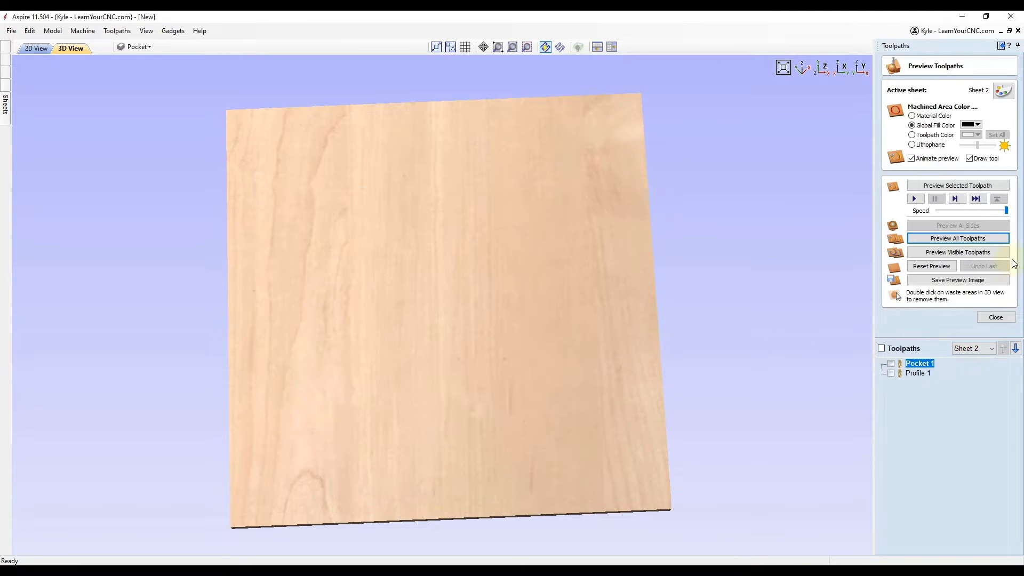
click(958, 238)
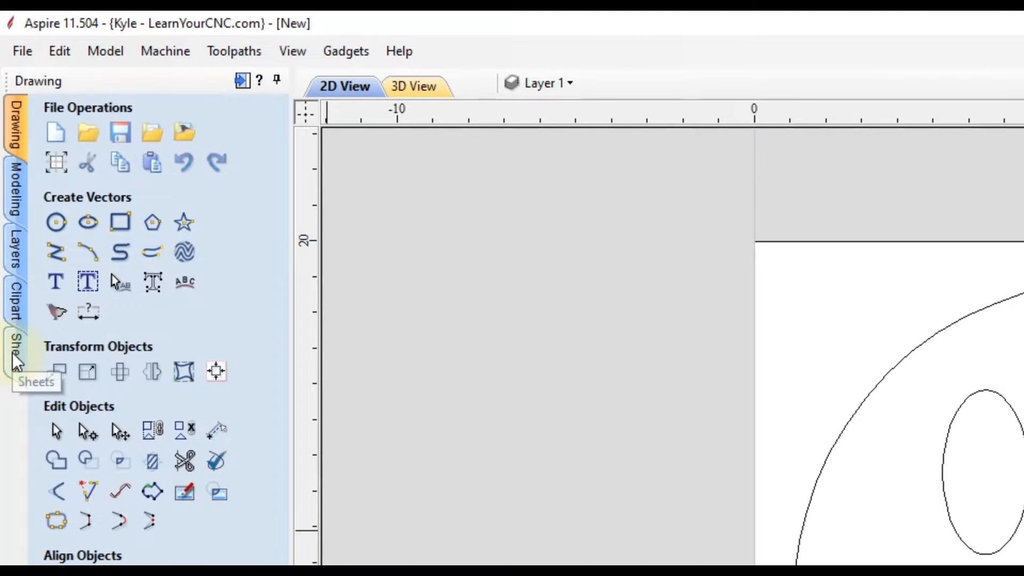
Add a second sheet to the job beside the one with the smiley face
click(12, 353)
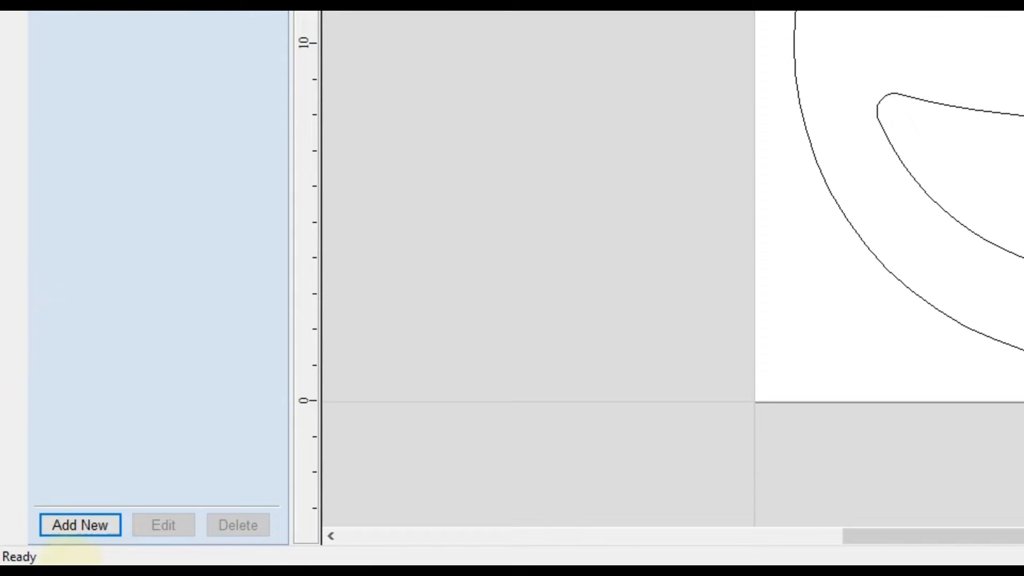
click(93, 520)
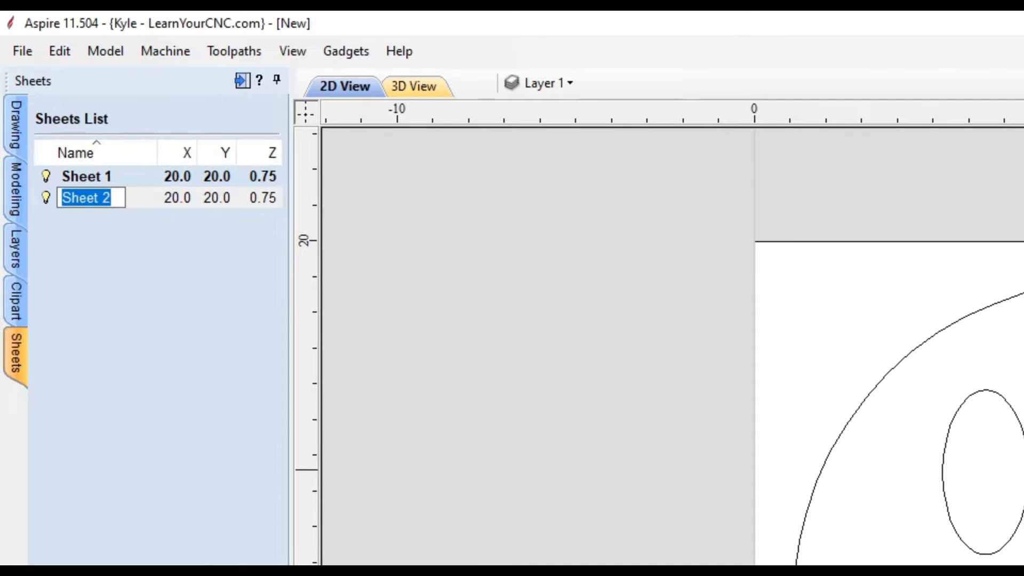
right_click(165, 200)
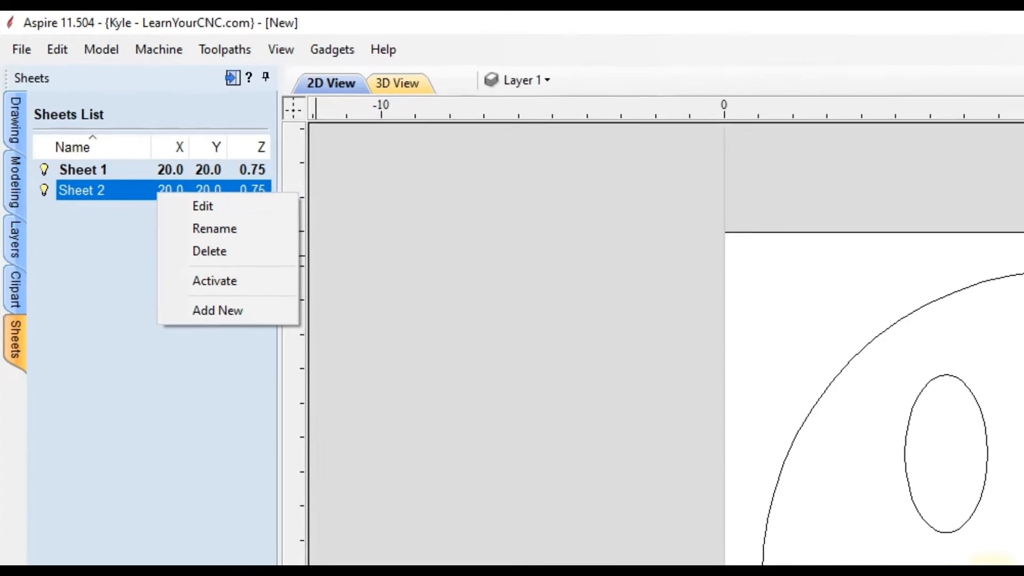
click(631, 375)
scroll(627, 241, down, 2)
middle_drag(703, 251, 605, 260)
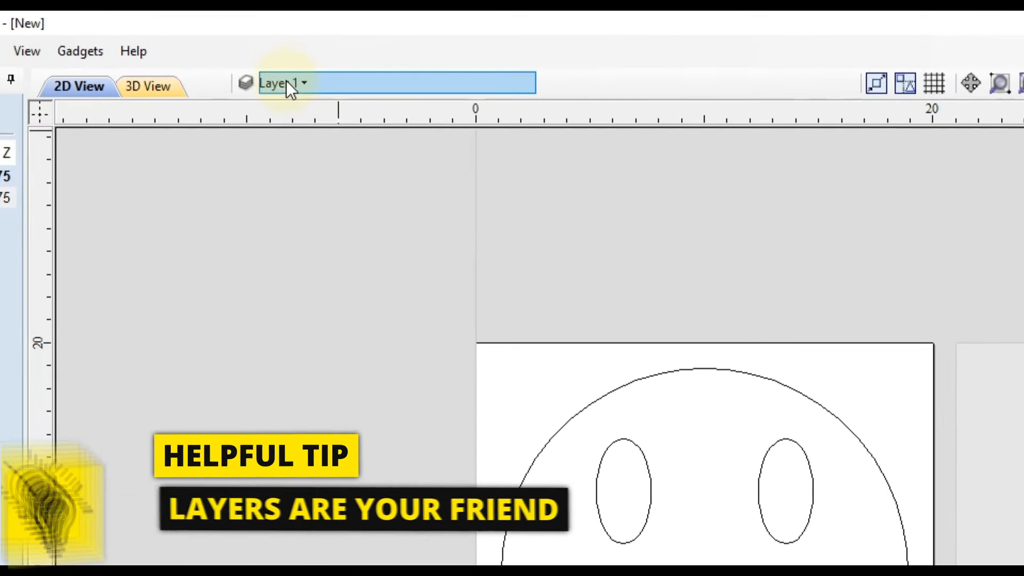
Look over the layer list, and show and hide the Pocket 1 and Profile 1 toolpaths on Sheet 1
click(277, 47)
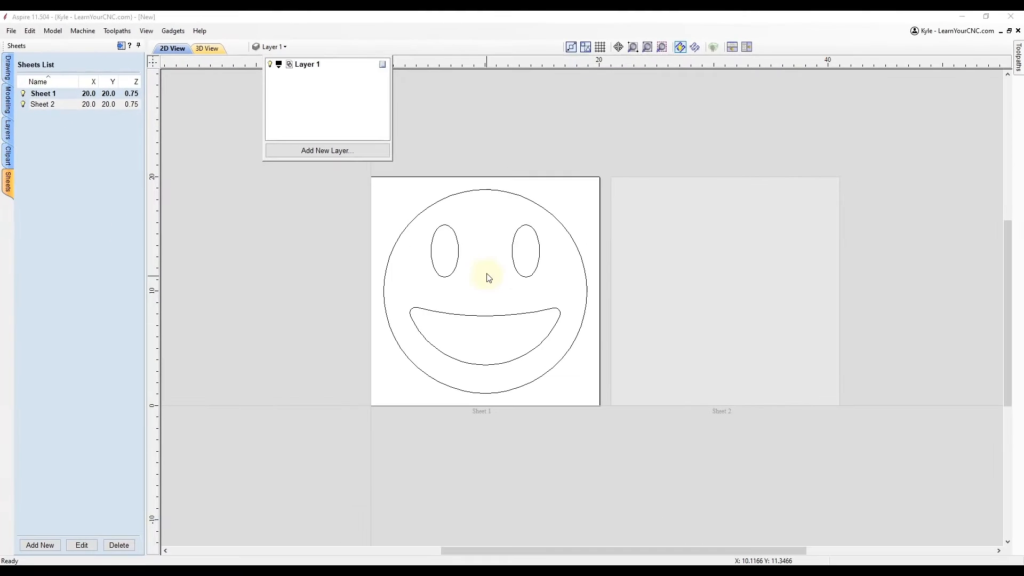
click(714, 523)
click(121, 46)
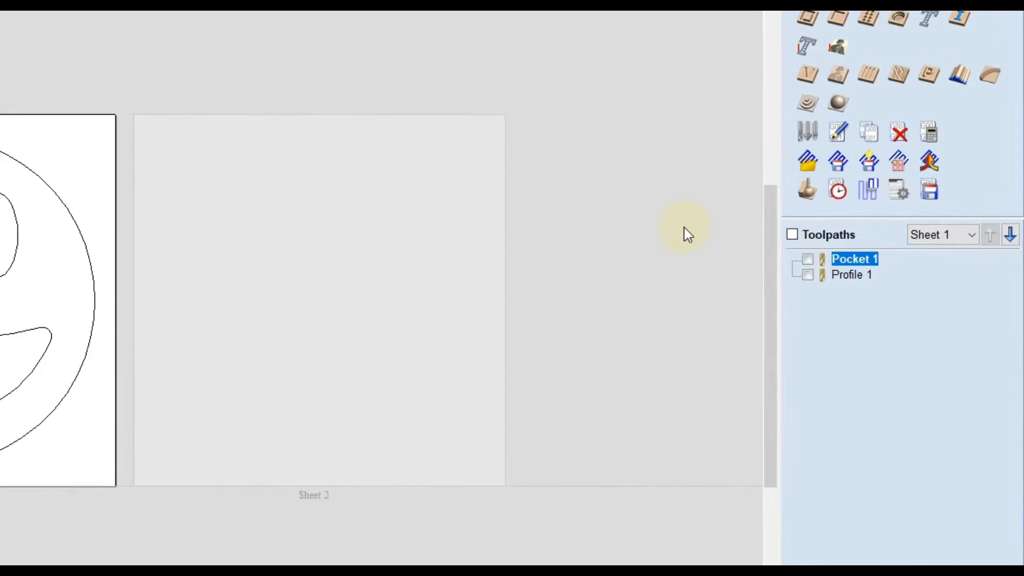
click(758, 255)
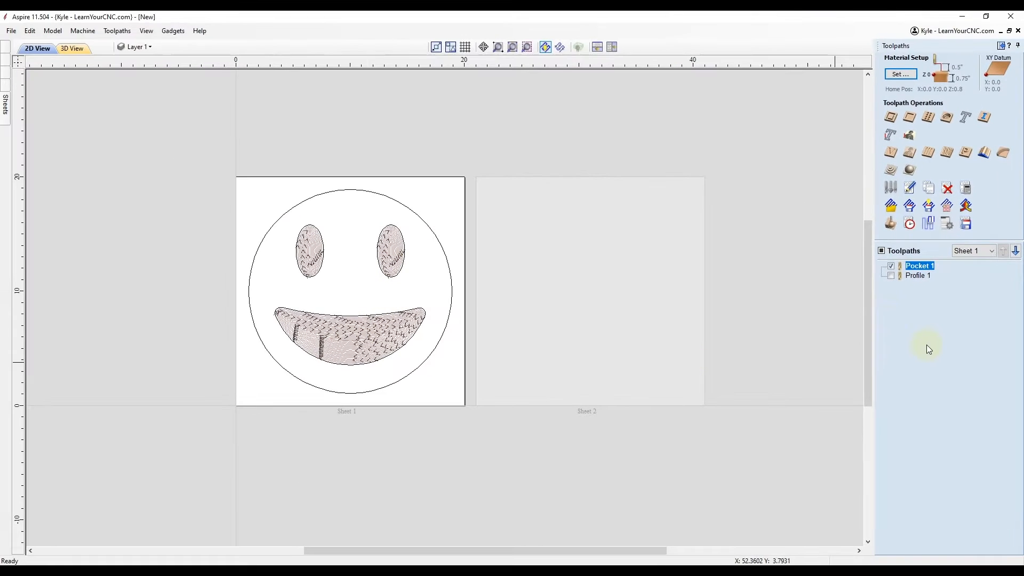
click(892, 276)
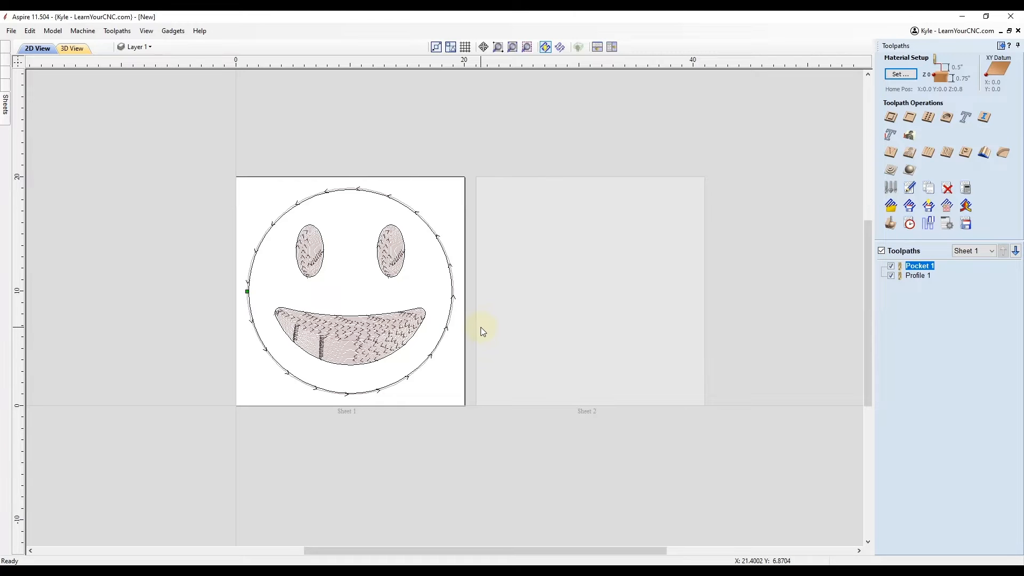
click(882, 250)
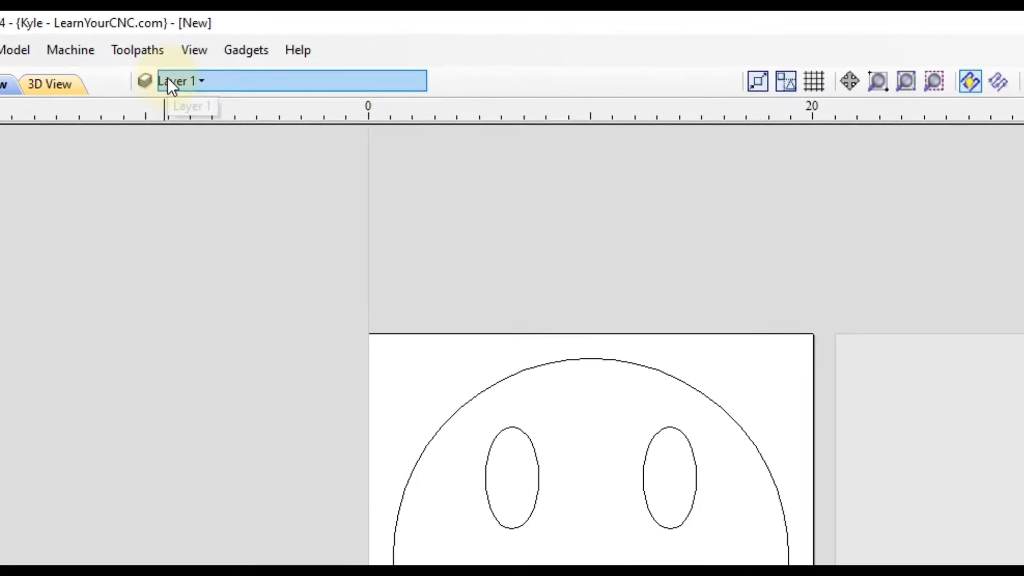
Rename Layer 1 to Pocket and set its drawing color to red
click(142, 55)
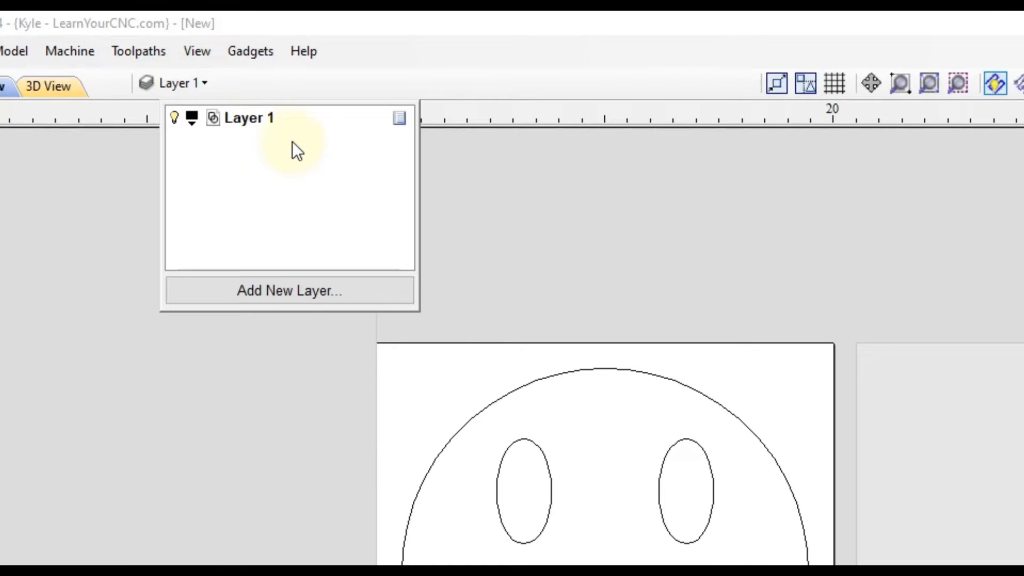
right_click(258, 120)
click(318, 307)
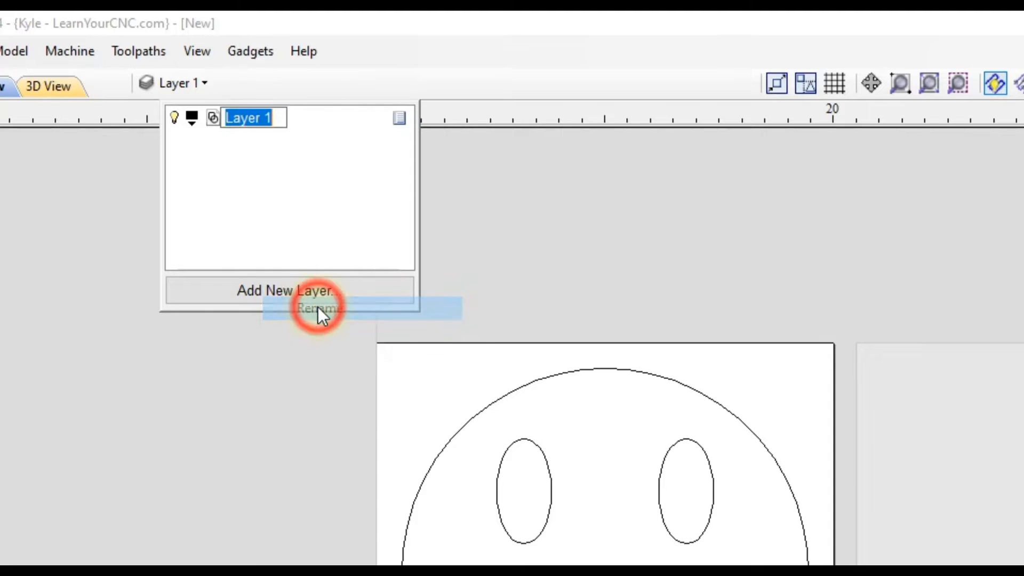
text(Pocket)
key(Return)
click(192, 122)
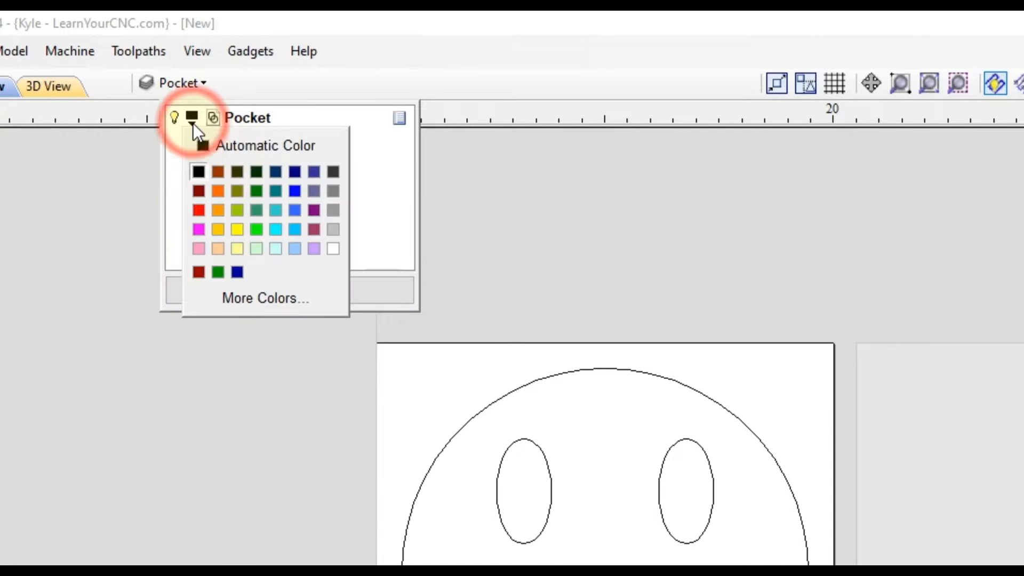
click(205, 212)
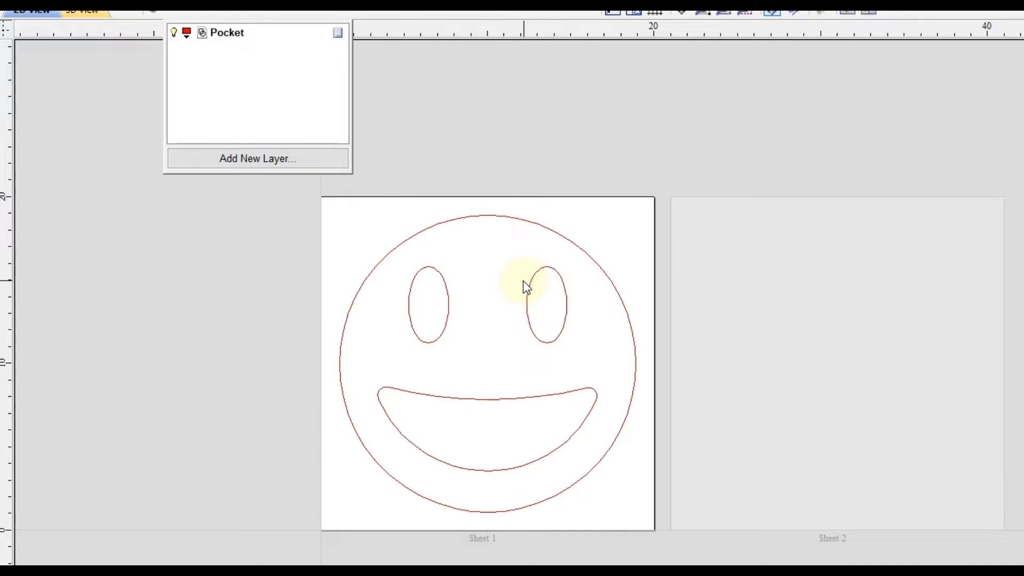
Copy the smiley's outer circle to a new visible layer named Profile with a blue drawing color
click(560, 233)
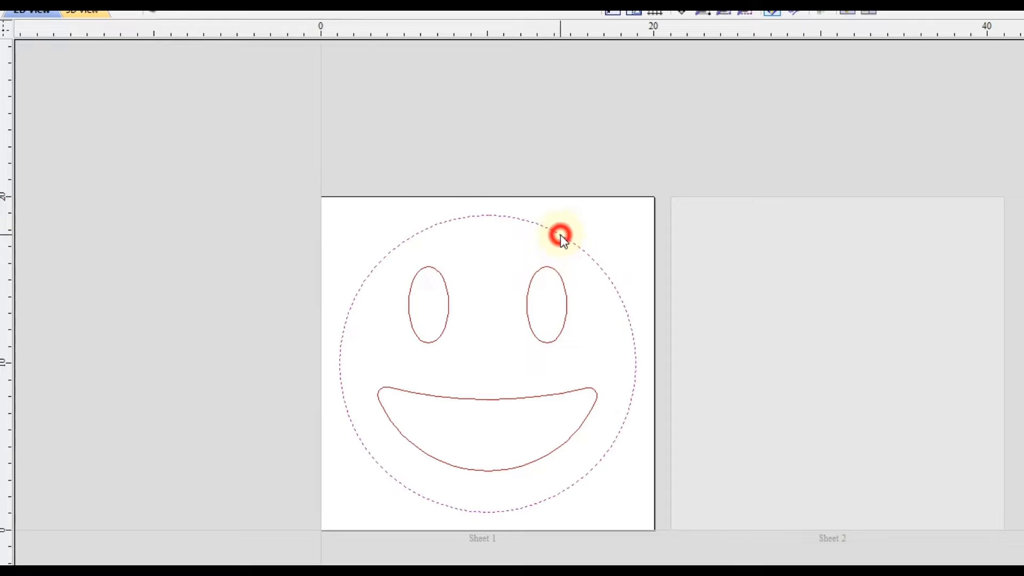
right_click(556, 232)
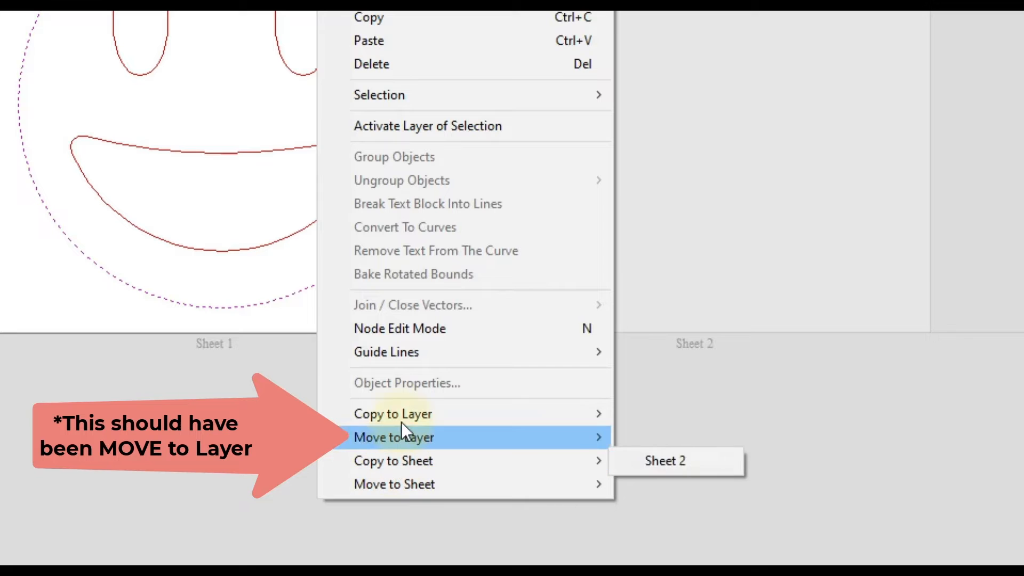
mouse_move(403, 419)
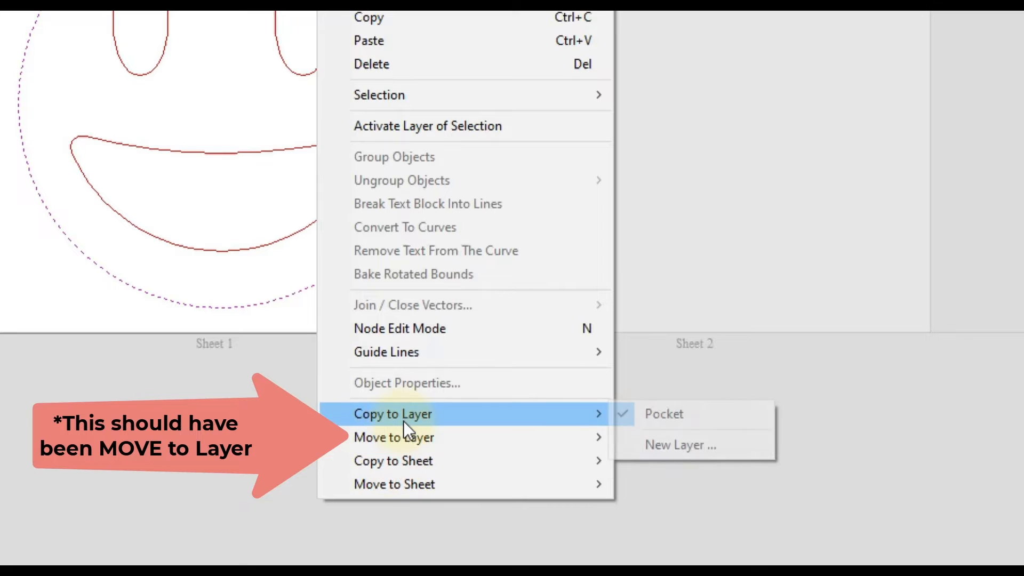
click(698, 449)
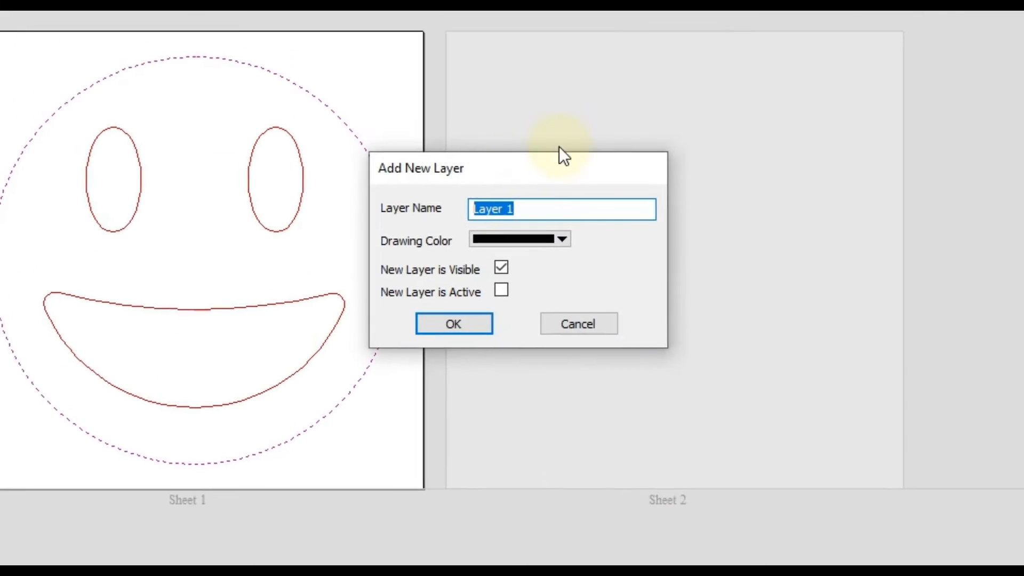
text(Profile)
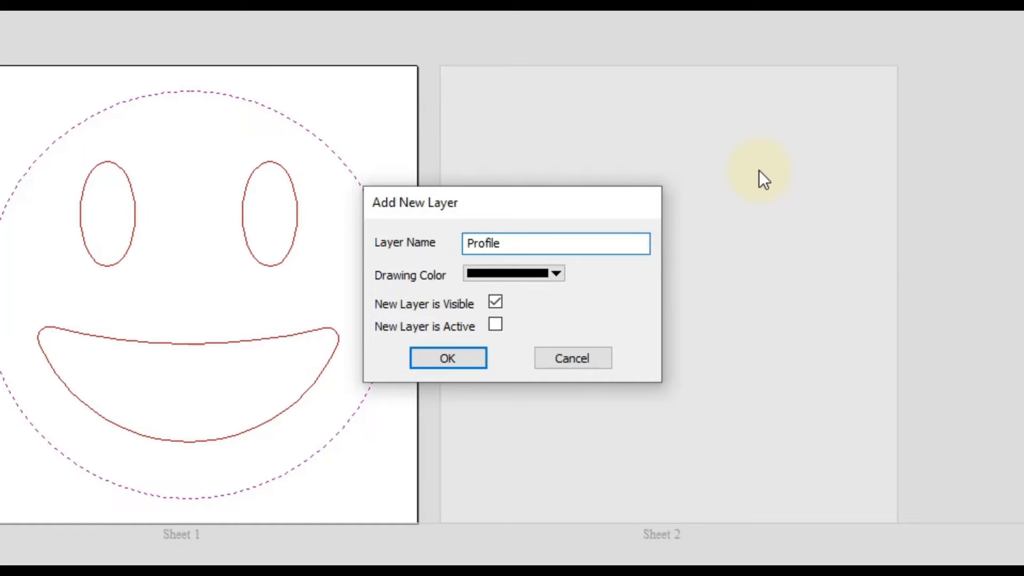
click(526, 277)
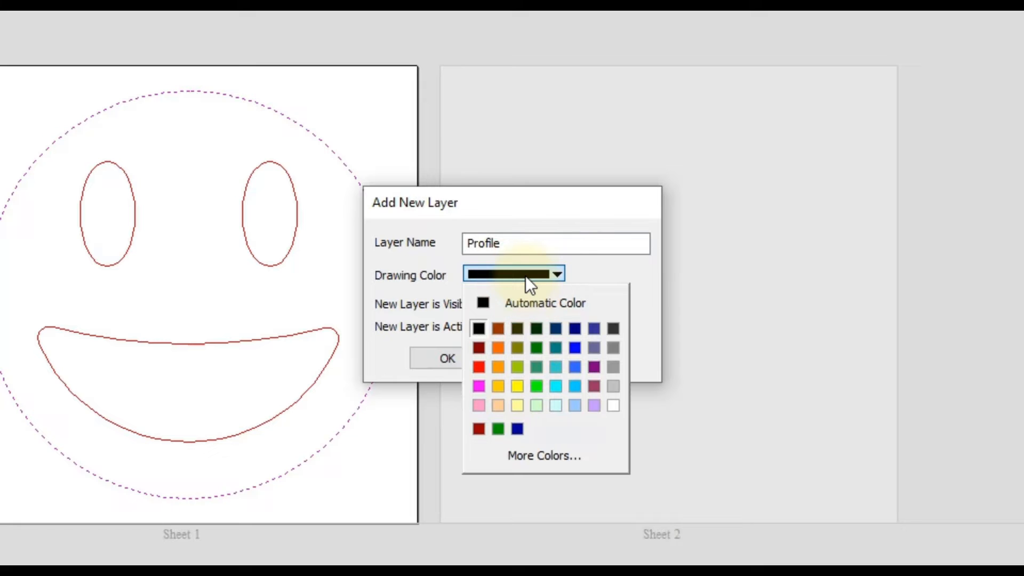
click(575, 351)
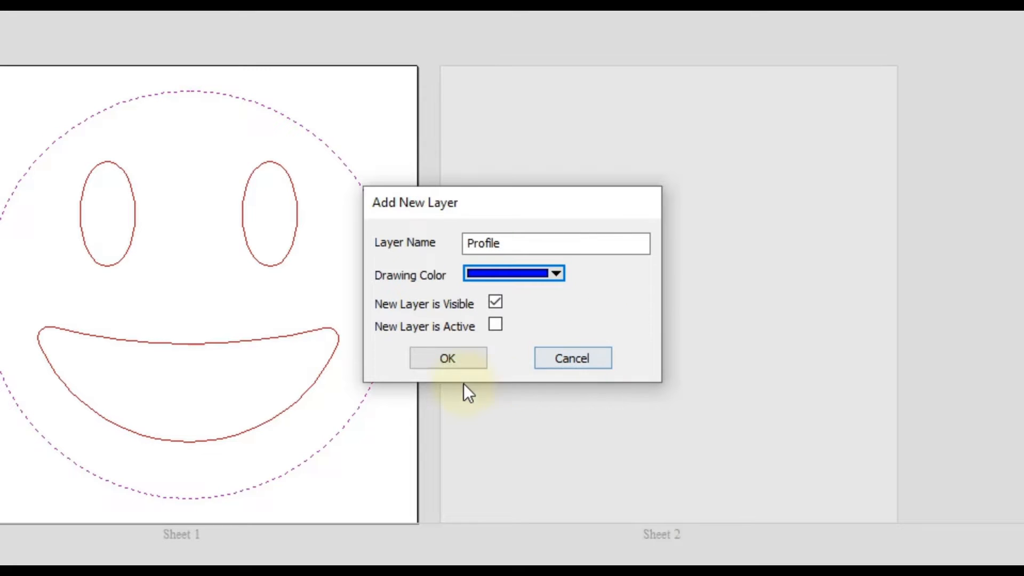
click(432, 359)
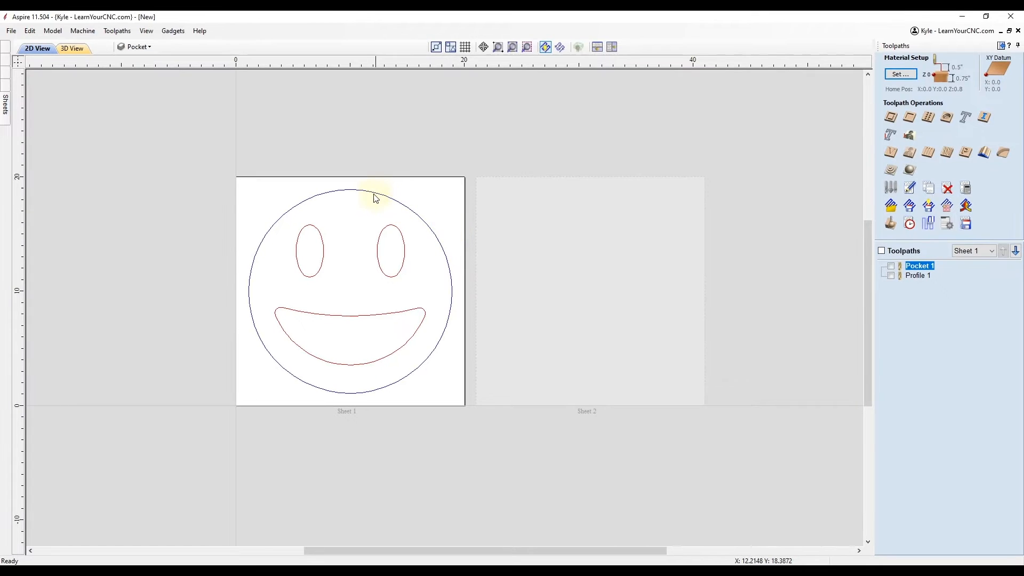
Check the outer circle and the Pocket and Profile entries in the layer list
click(361, 190)
click(427, 190)
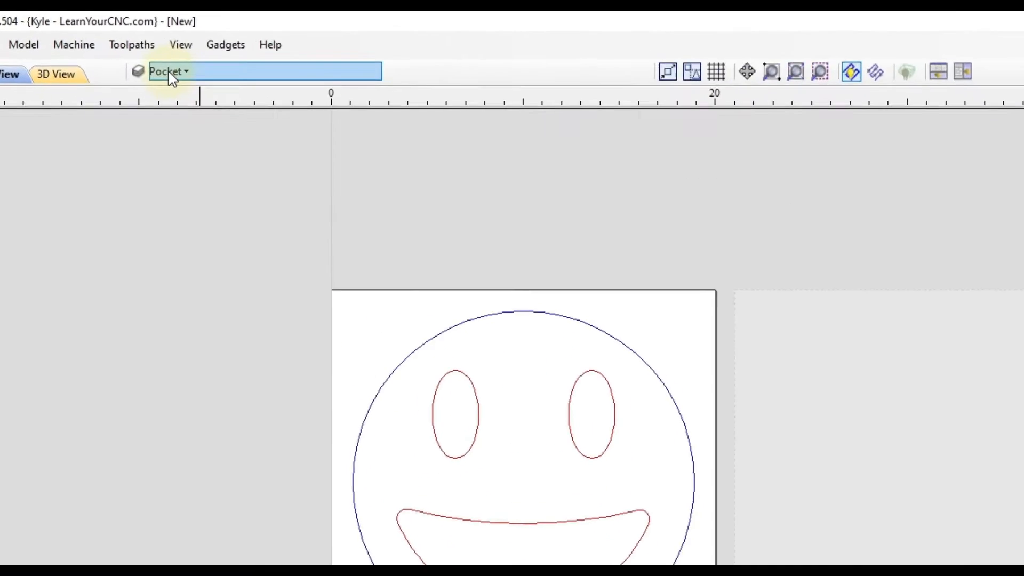
click(139, 47)
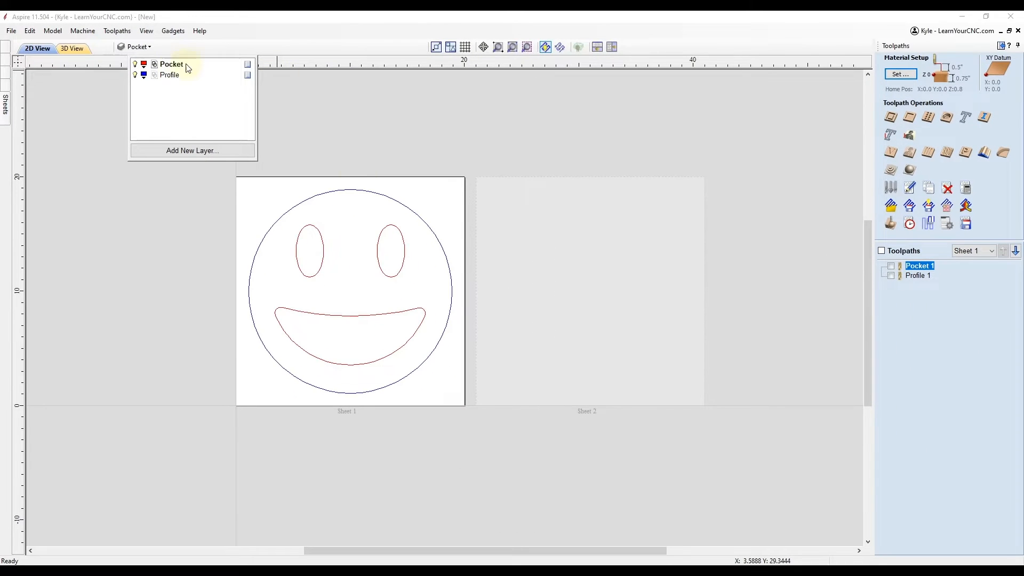
click(950, 314)
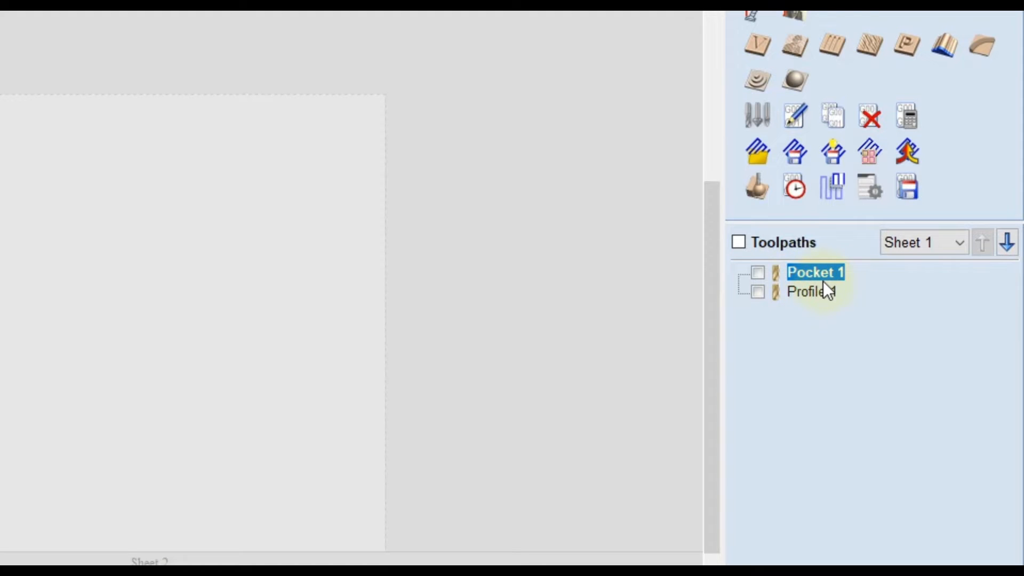
Edit the Pocket 1 toolpath so its vector selector picks all closed vectors on the Pocket layer and is associated with the toolpath
mouse_move(811, 274)
double_click(811, 273)
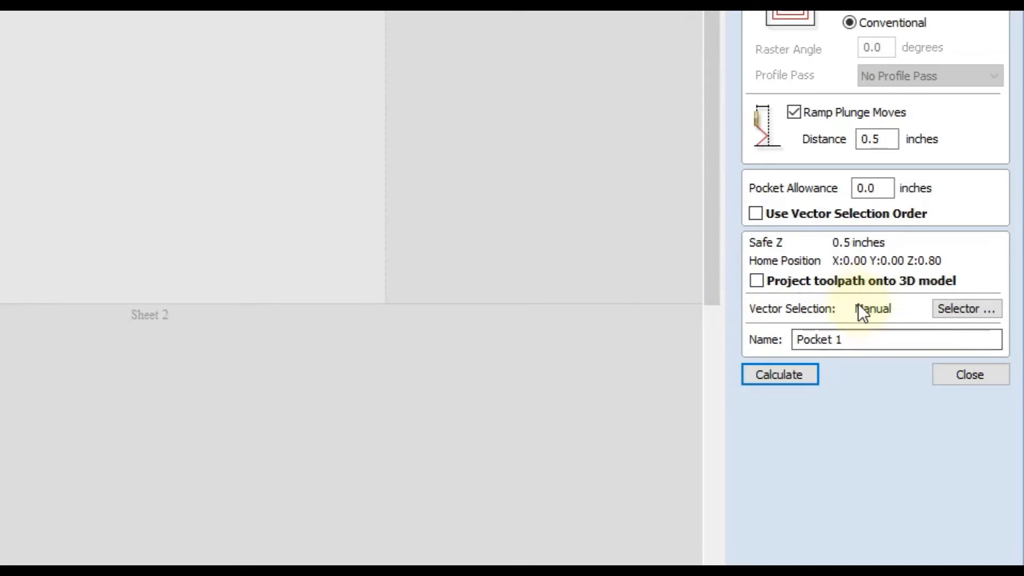
click(952, 309)
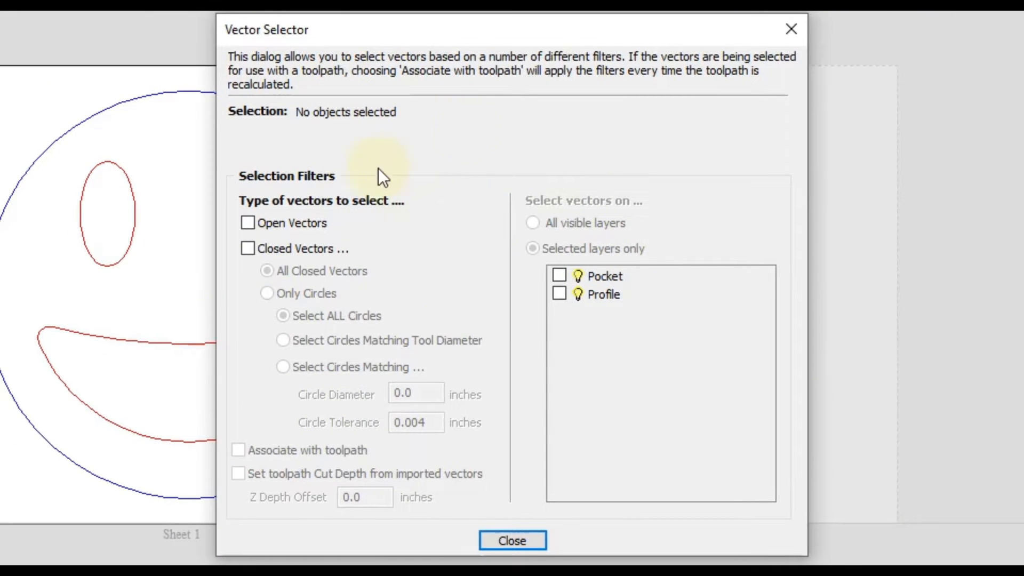
drag(364, 27, 553, 21)
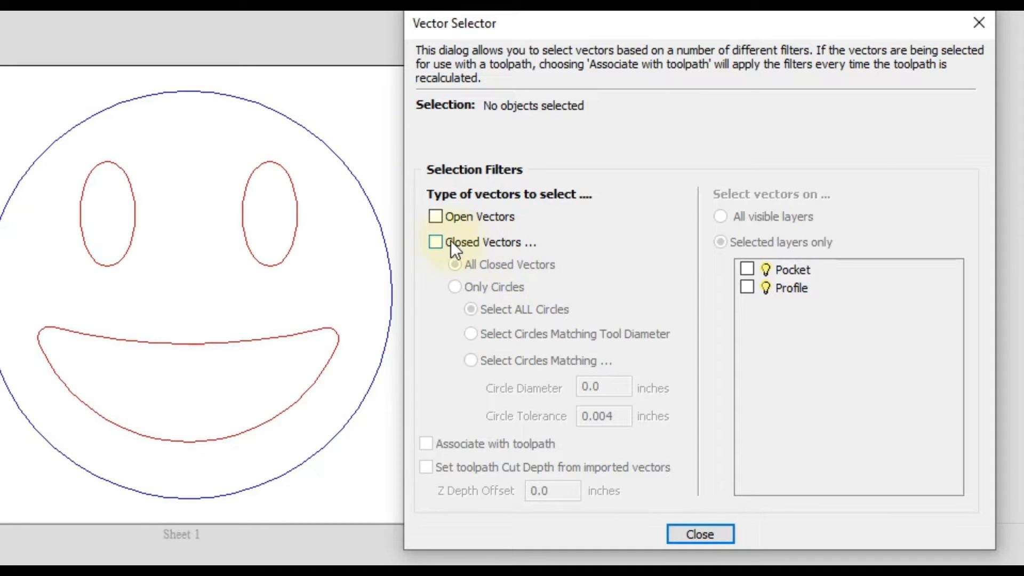
click(438, 245)
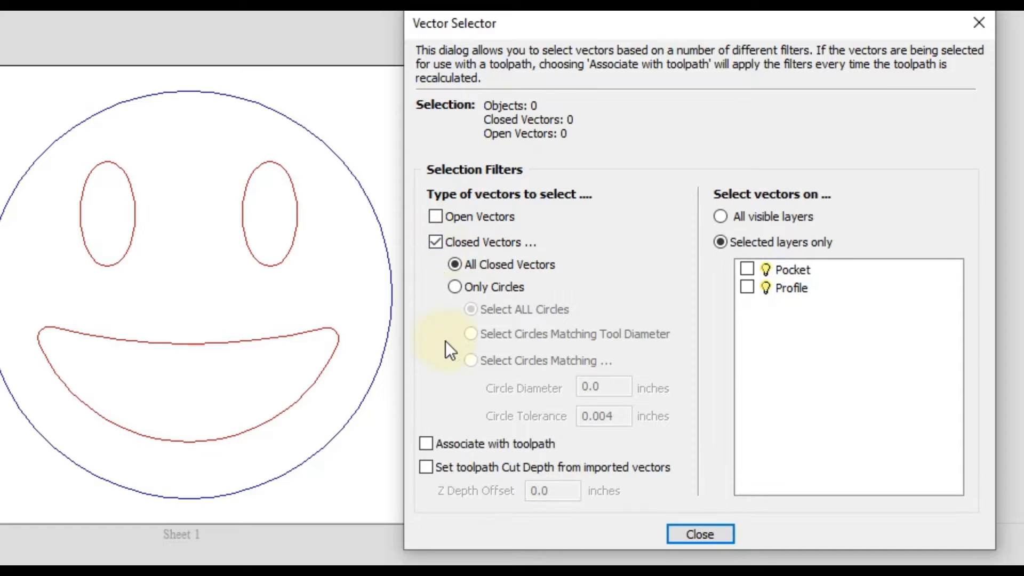
click(427, 448)
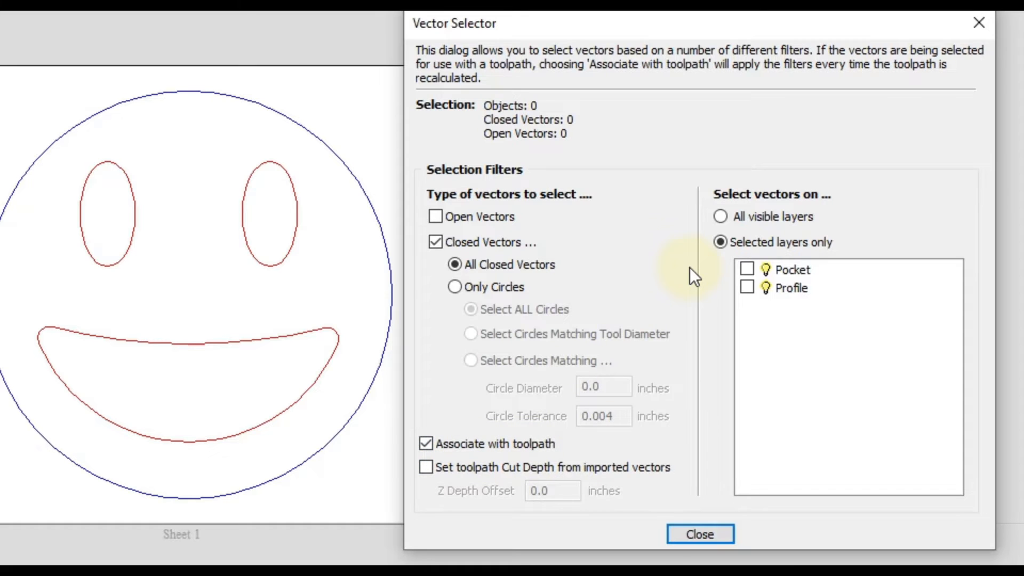
click(747, 270)
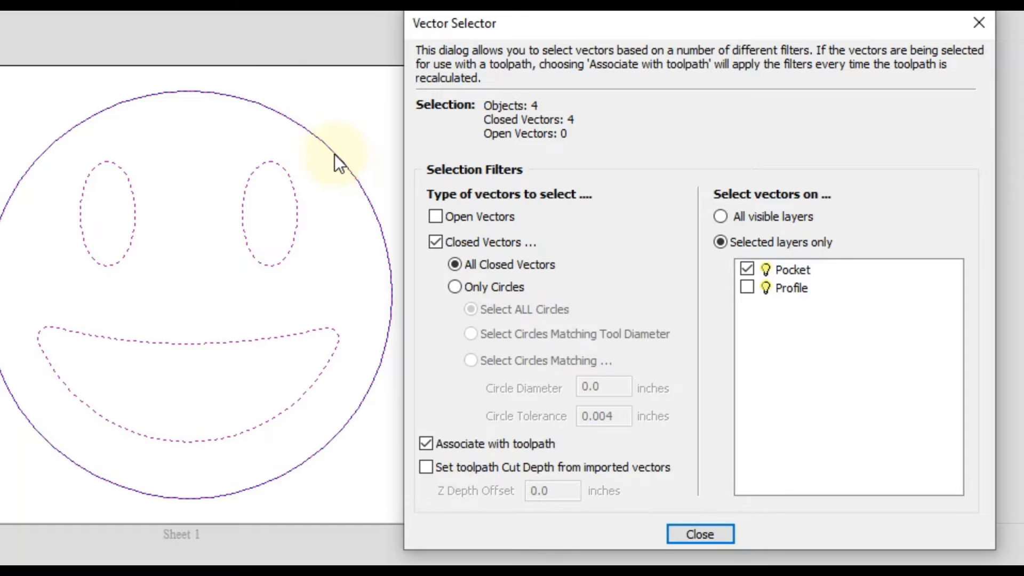
Hide the Profile layer and delete the duplicate outer circle from the Pocket layer
click(699, 534)
click(331, 203)
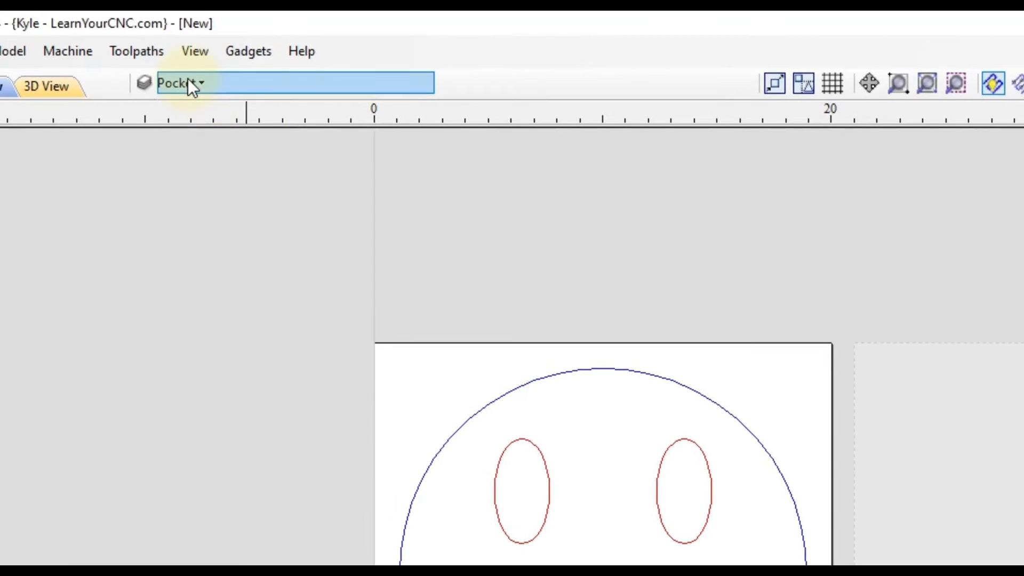
click(189, 82)
click(178, 139)
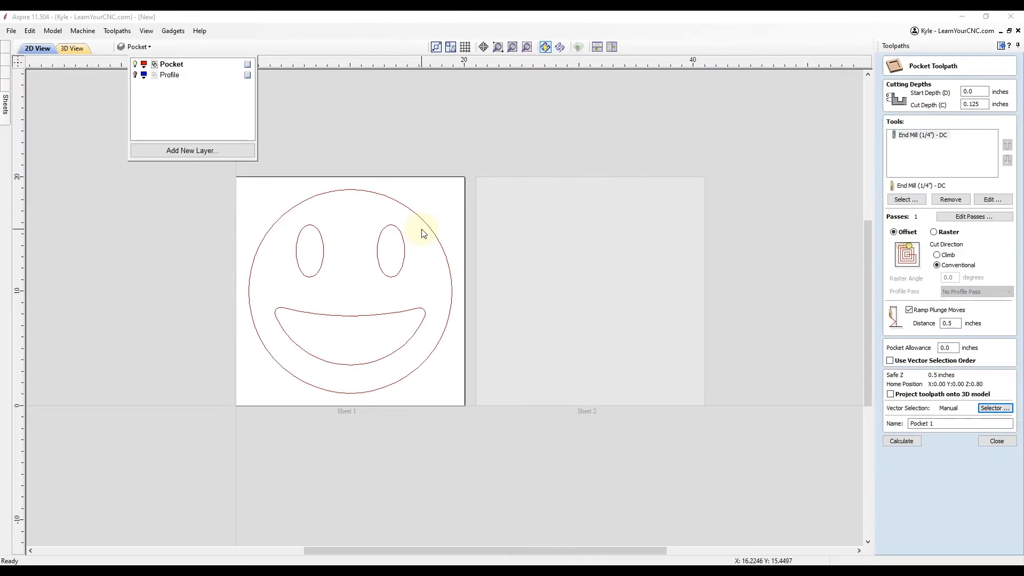
click(745, 428)
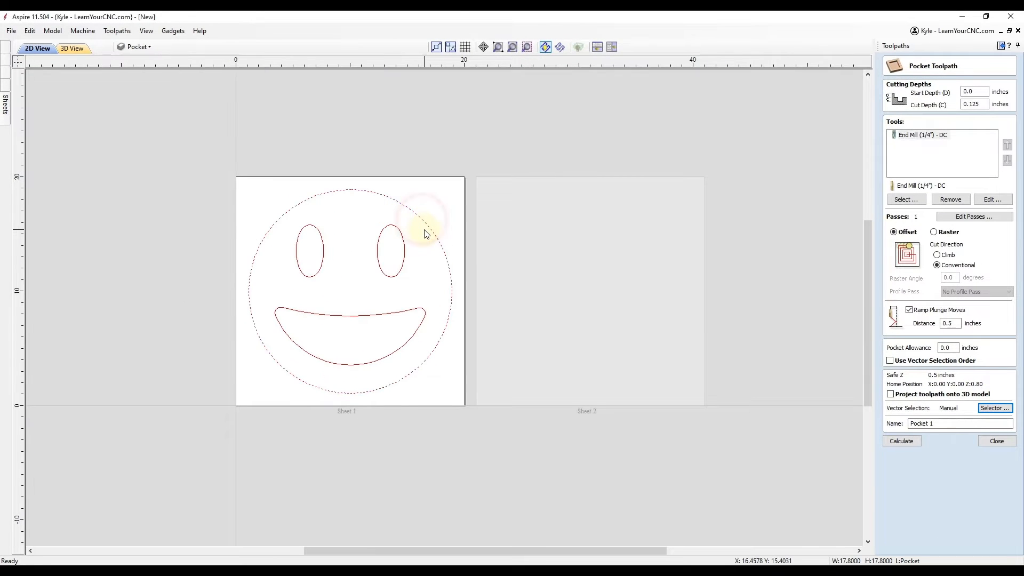
key(Delete)
Make the Profile layer visible again
click(136, 47)
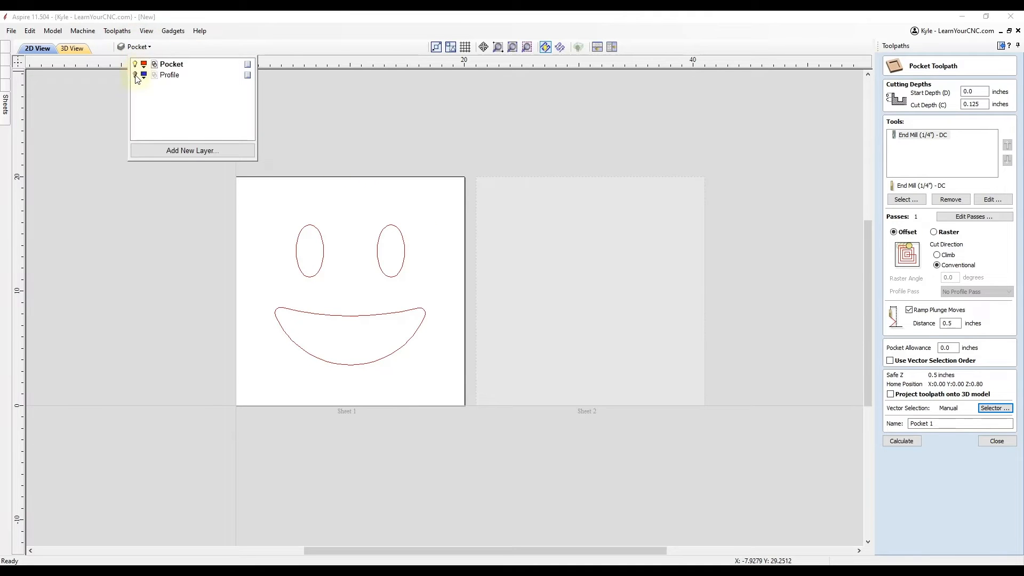
click(136, 75)
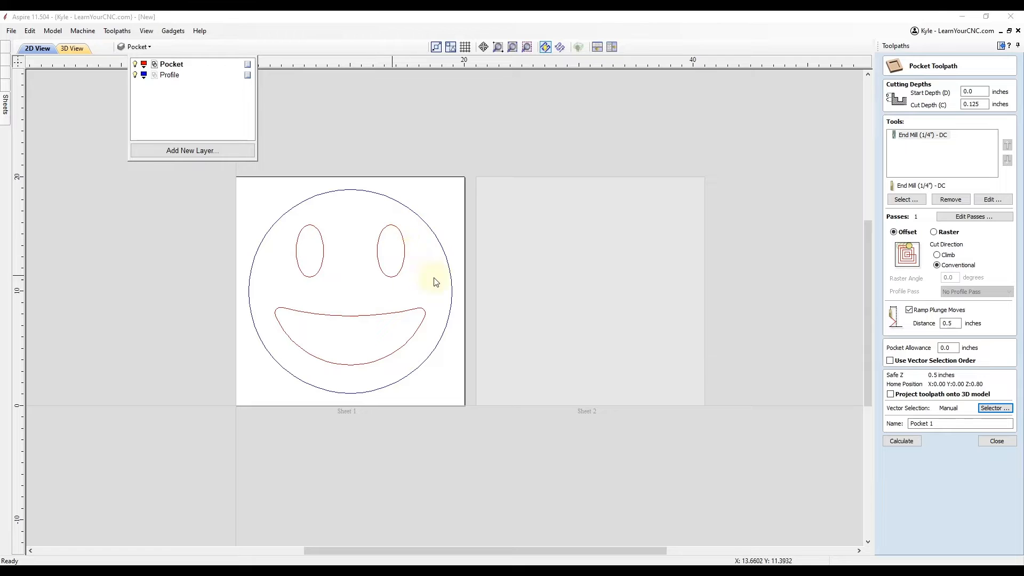
click(412, 256)
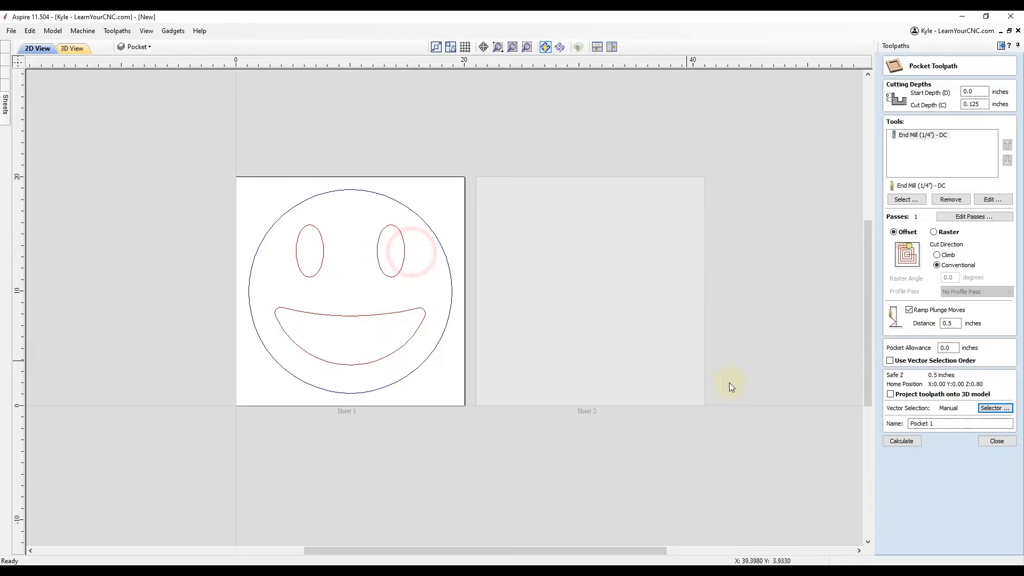
Associate the Pocket-layer closed-vector selection with the Pocket 1 toolpath and recalculate it
click(996, 408)
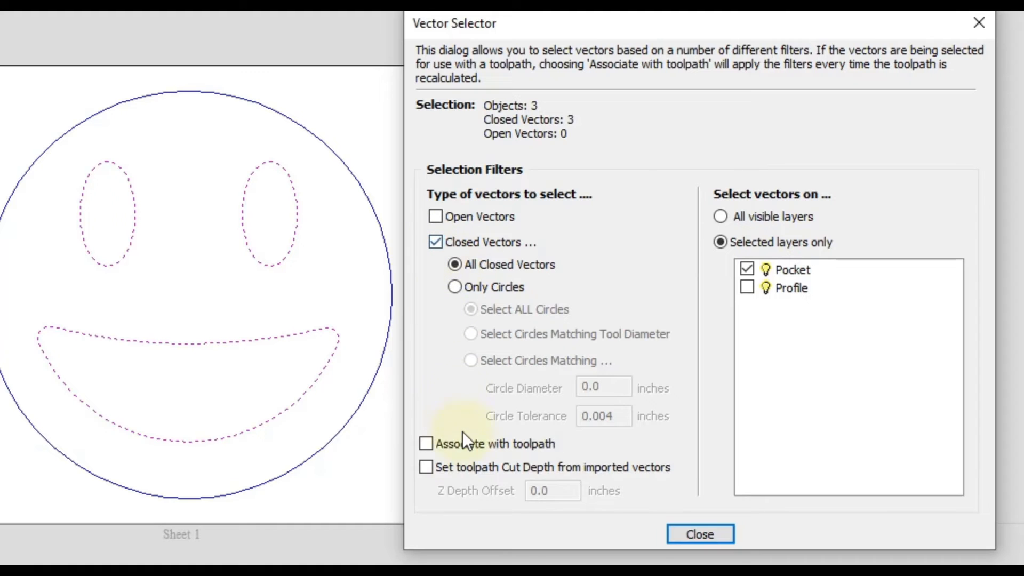
click(429, 444)
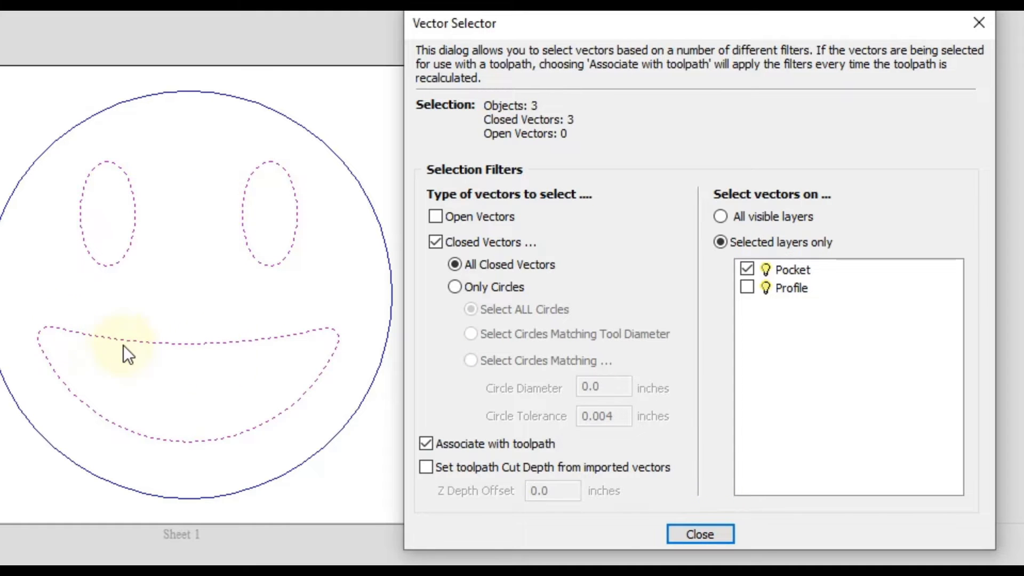
click(712, 539)
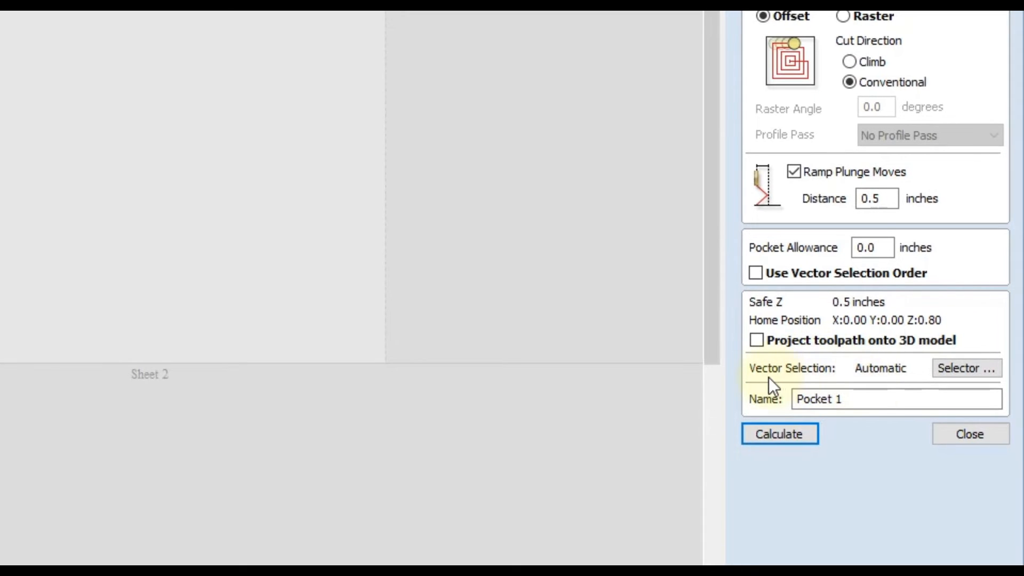
click(770, 434)
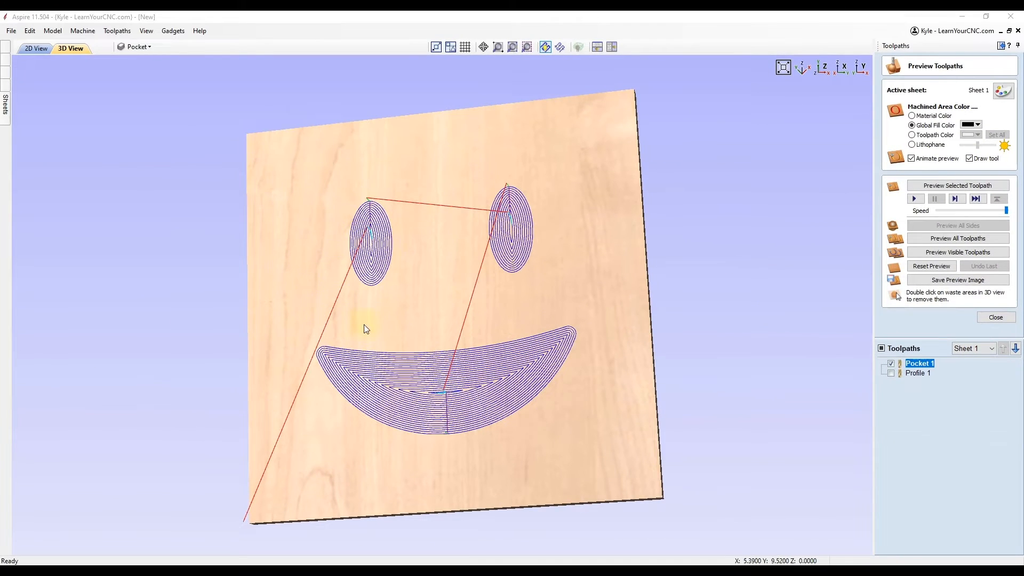
Preview the Pocket 1 toolpath on the material in 3D
drag(368, 325, 511, 309)
click(935, 187)
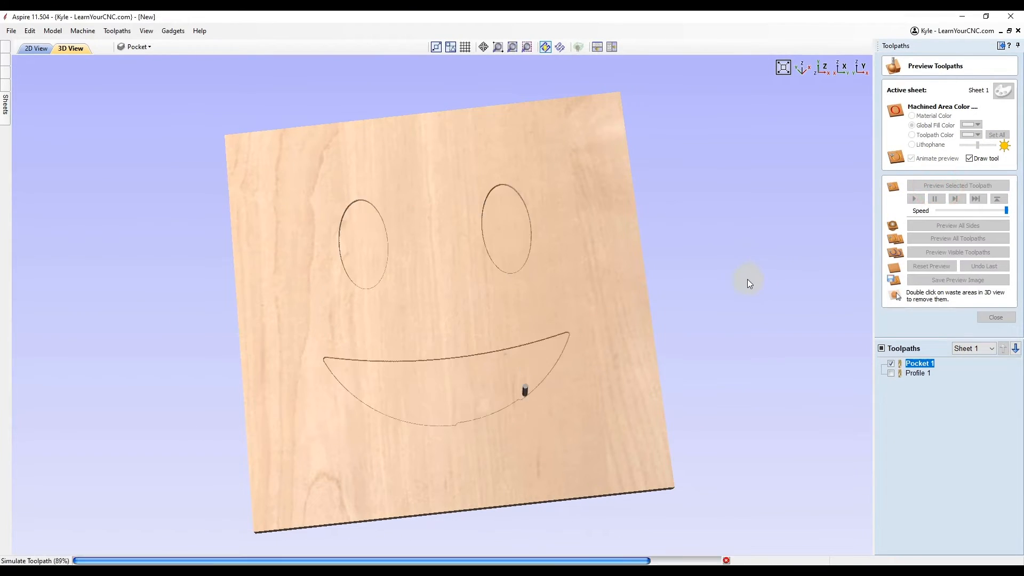
drag(348, 331, 284, 264)
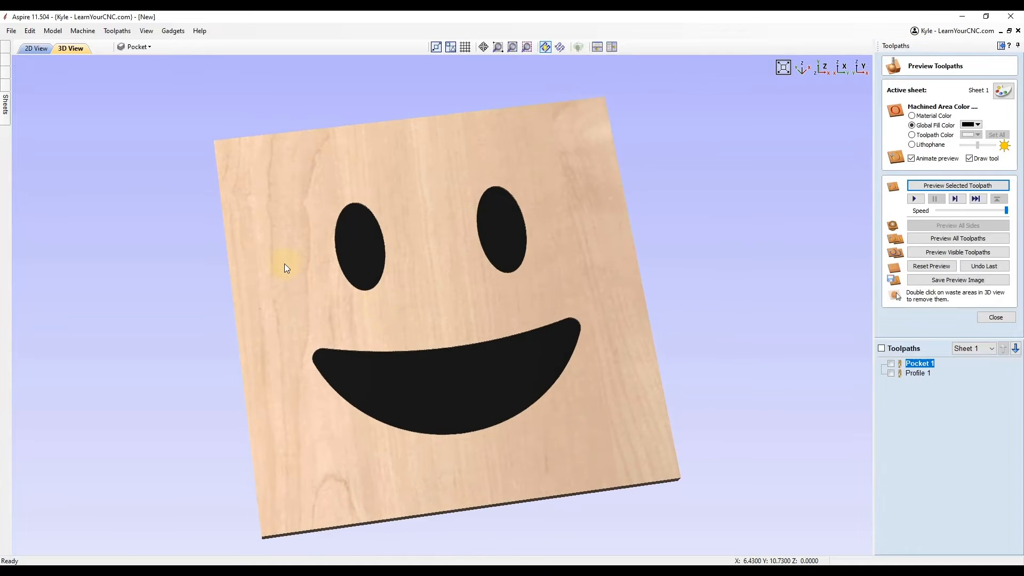
Edit Profile 1 to select all closed vectors on the Profile layer, associate the selection with the toolpath, and recalculate it
key(F2)
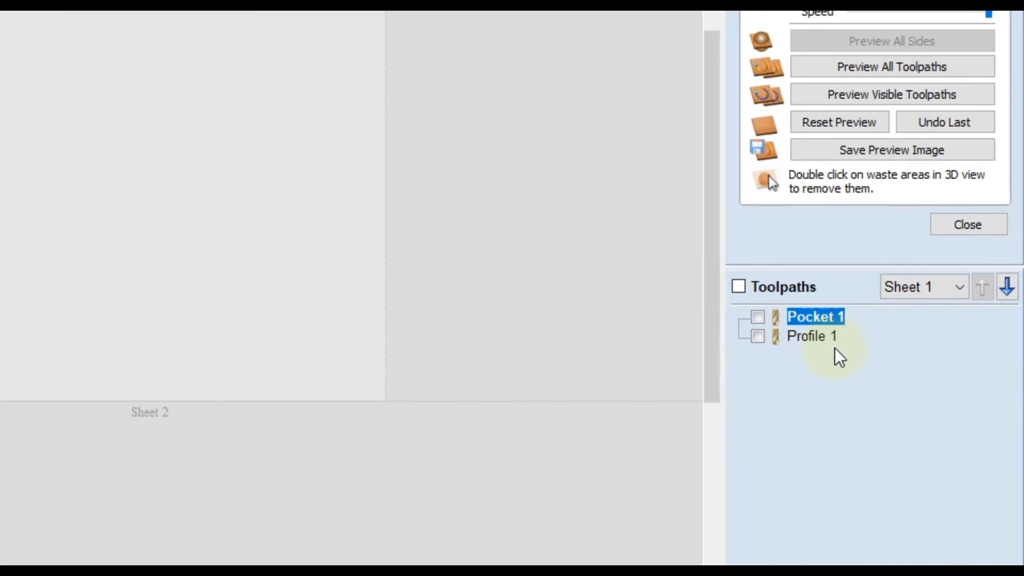
double_click(824, 342)
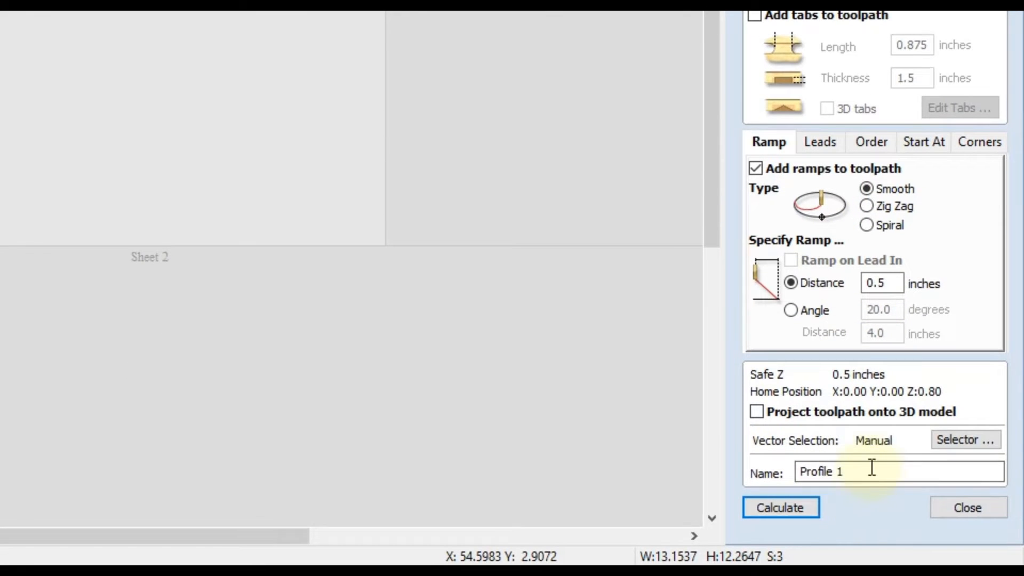
click(943, 439)
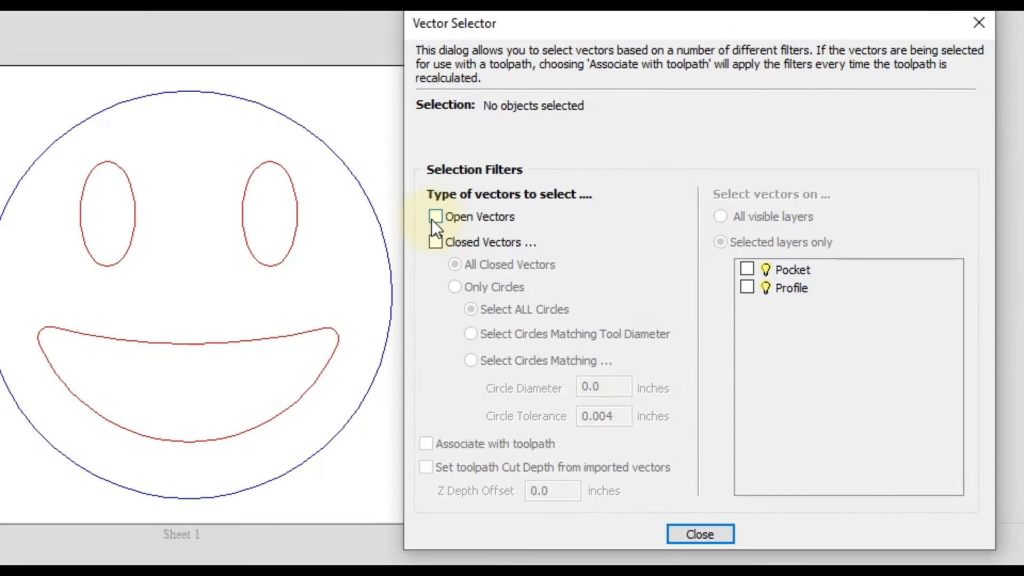
click(435, 242)
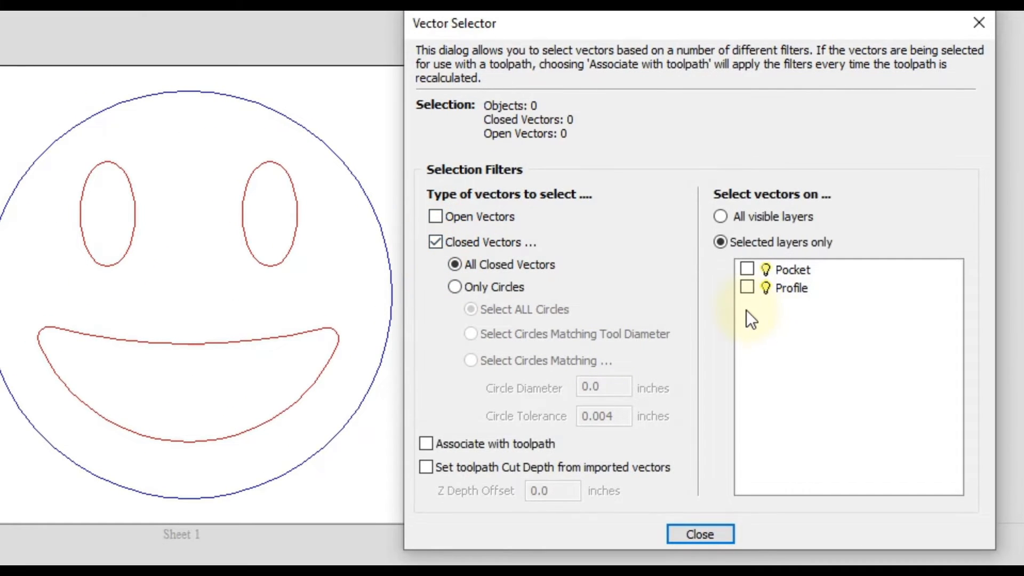
click(747, 288)
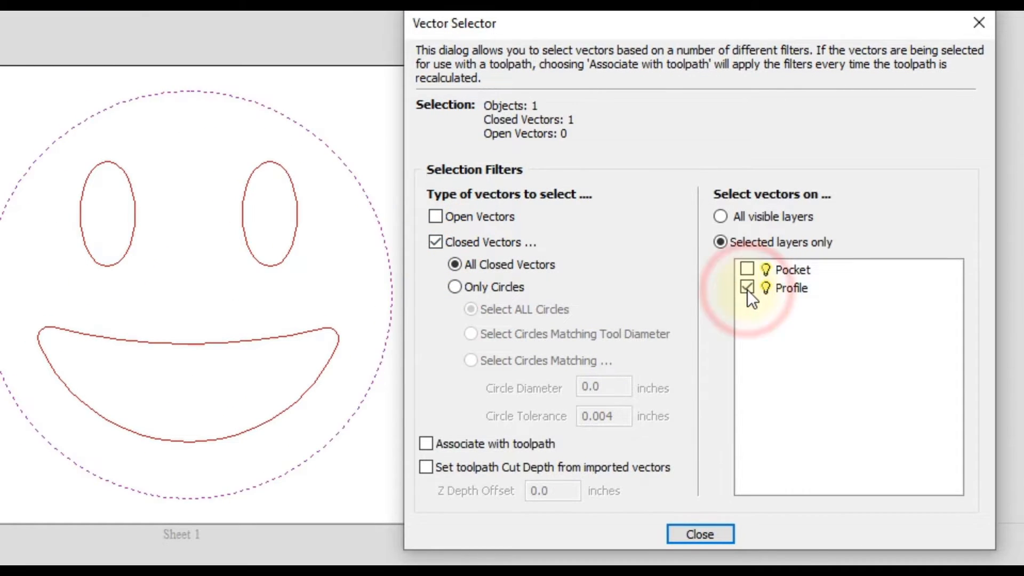
click(425, 445)
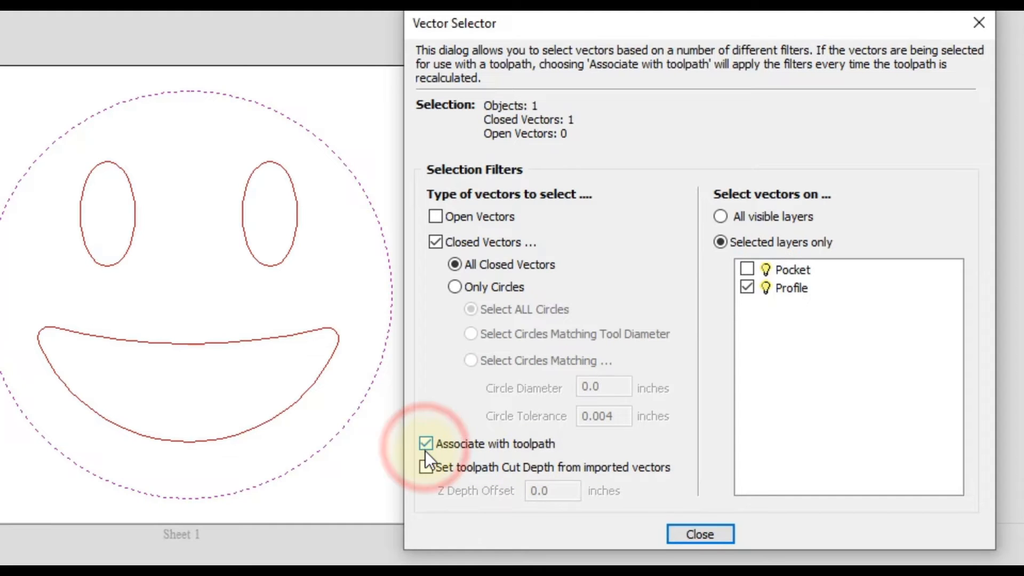
click(713, 535)
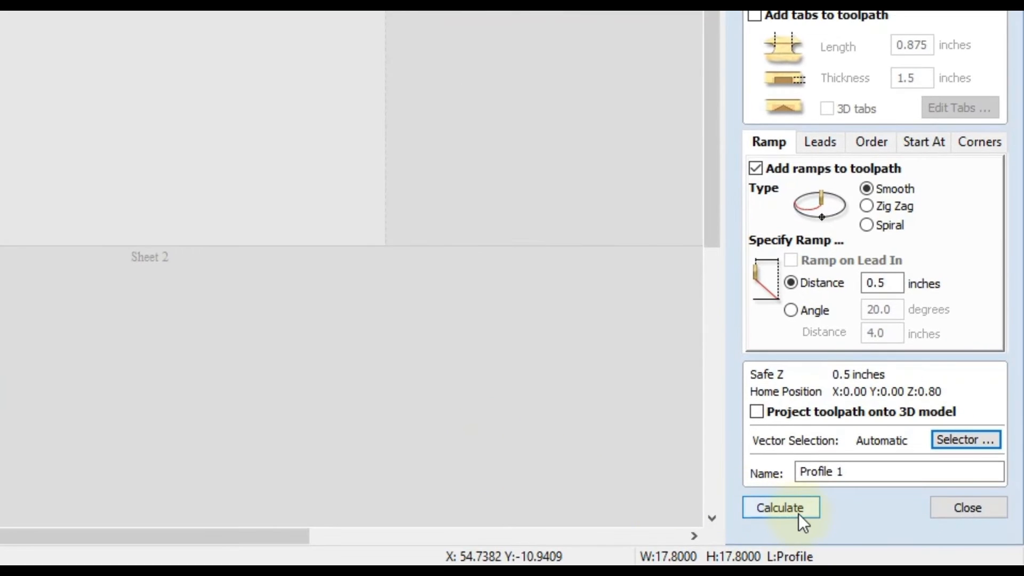
click(798, 511)
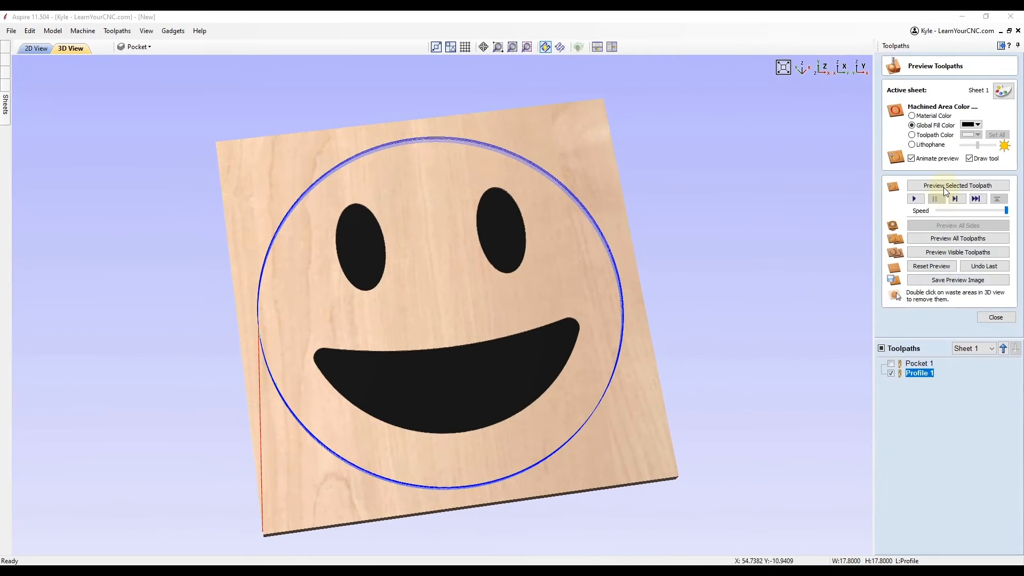
Preview the Profile 1 toolpath in 3D and remove the waste material around the smiley disc
click(943, 186)
drag(581, 199, 538, 213)
double_click(592, 142)
drag(420, 344, 537, 392)
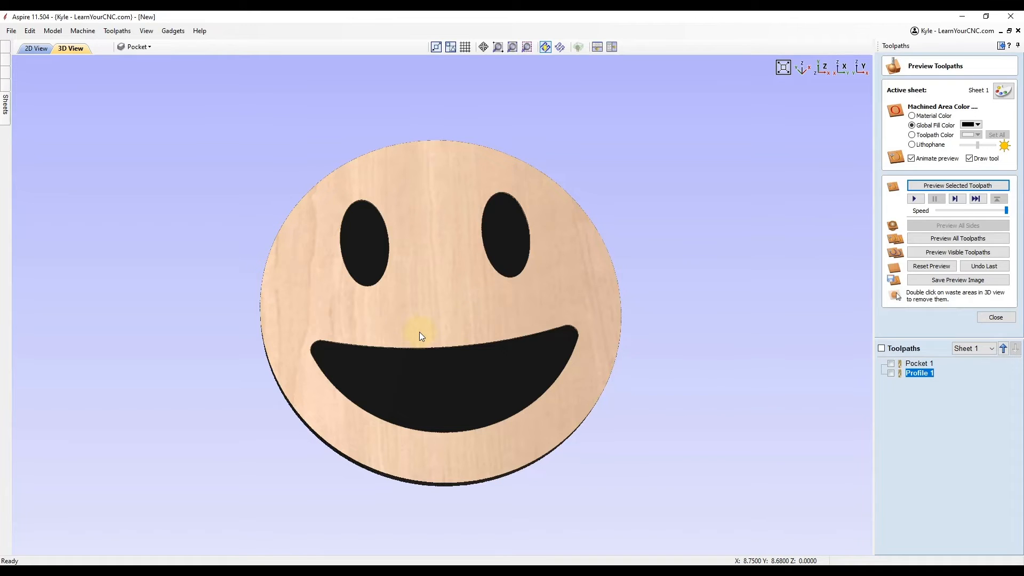
Copy all of the smiley's vectors from Sheet 1 to Sheet 2 in the 2D view
click(37, 48)
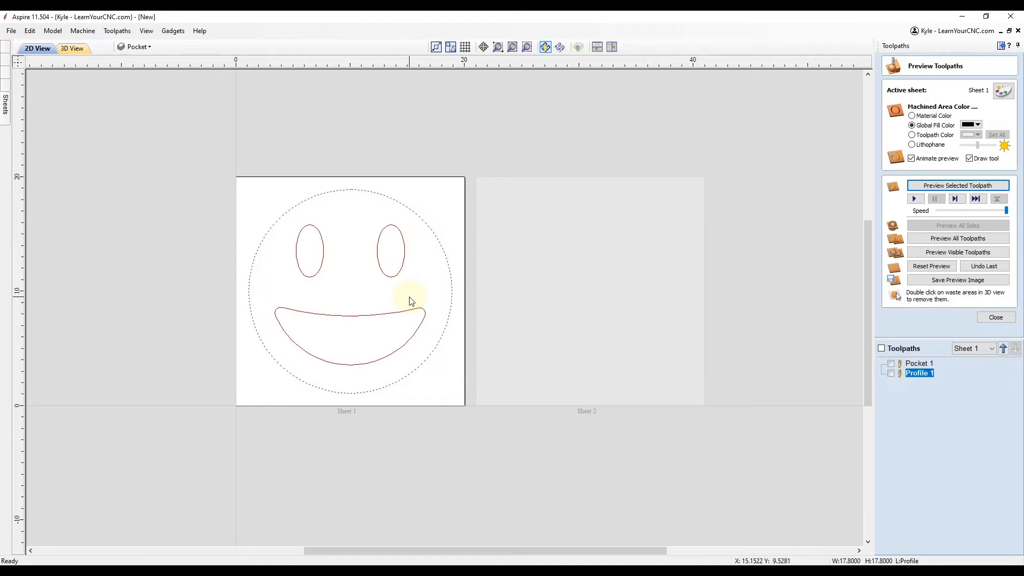
drag(425, 195, 263, 393)
right_click(322, 254)
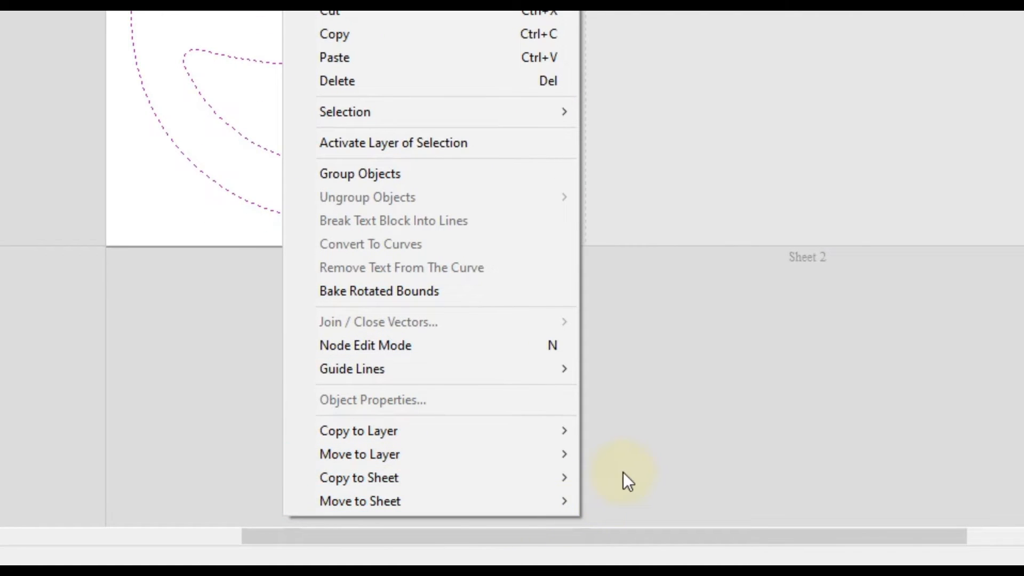
click(612, 475)
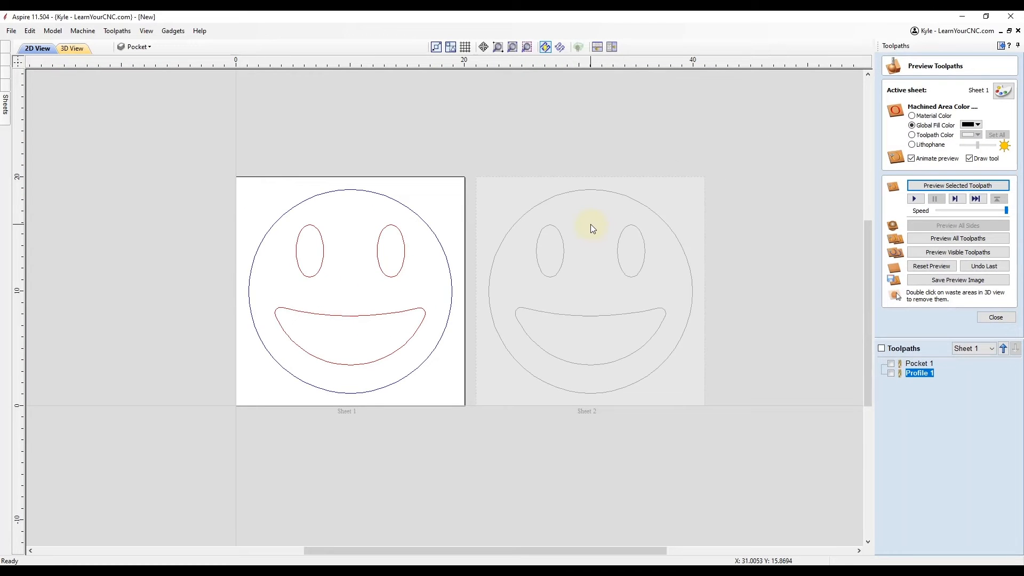
Activate Sheet 2, flip its mouth vertically into a frown, and nudge it up clear of the outer circle
click(591, 224)
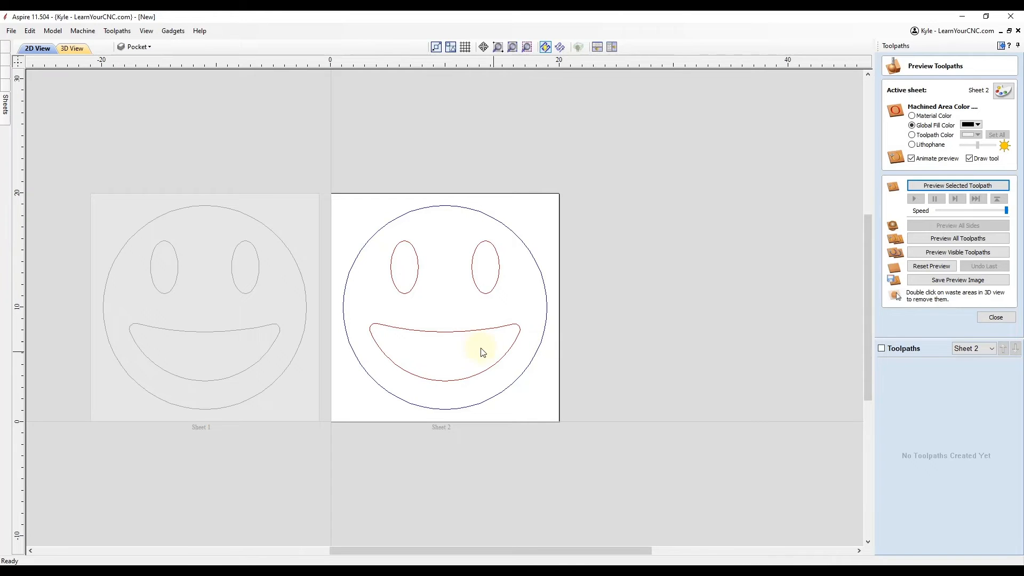
click(460, 329)
key(v)
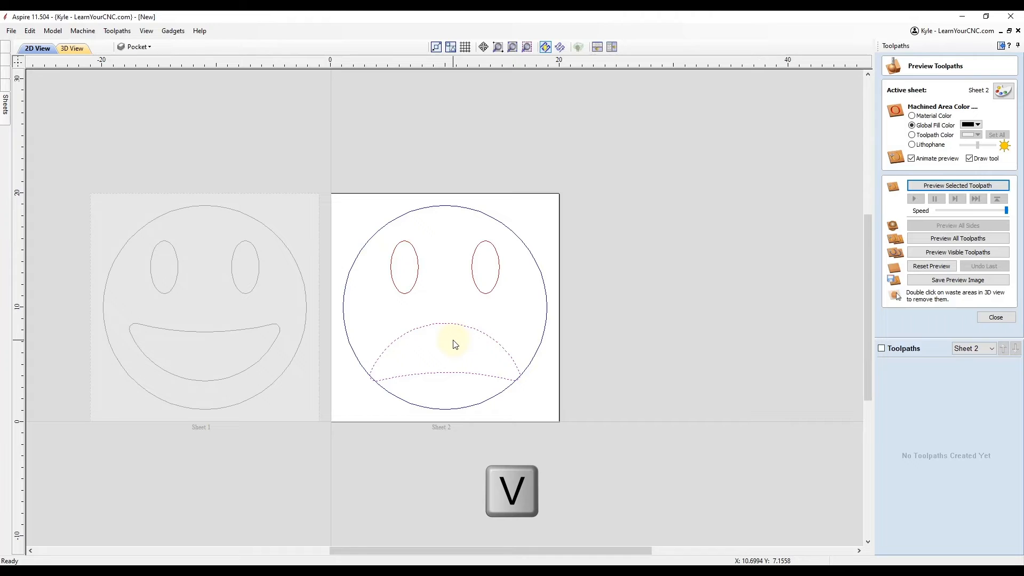
key(Up)
key(Up)
key(Up)
key(Up)
key(Up)
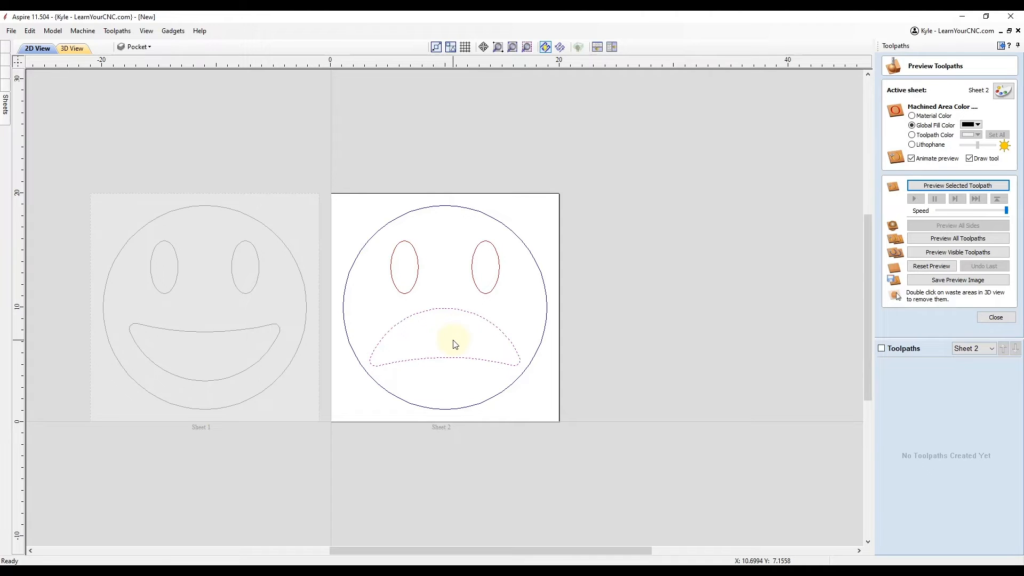
click(450, 334)
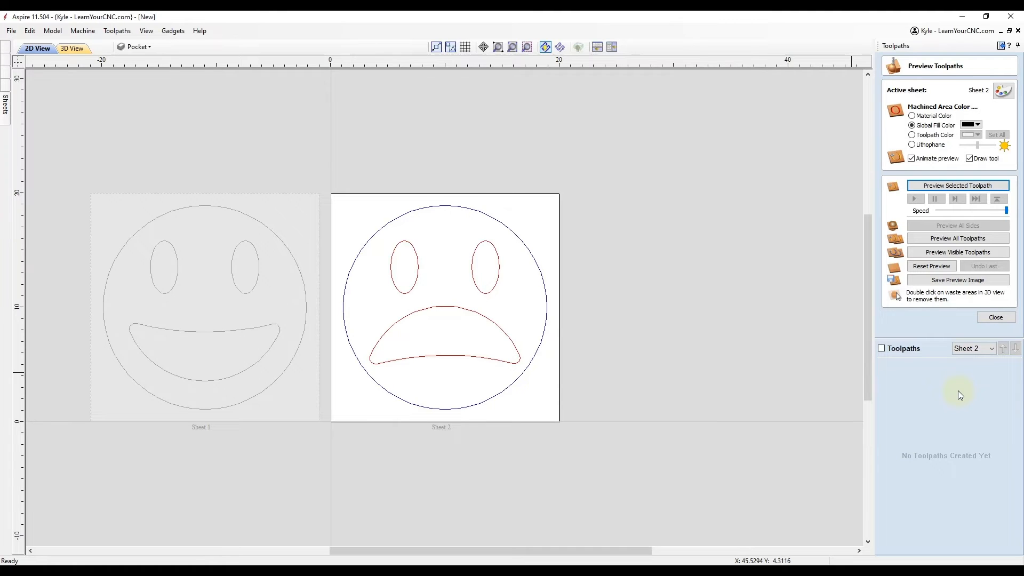
click(982, 318)
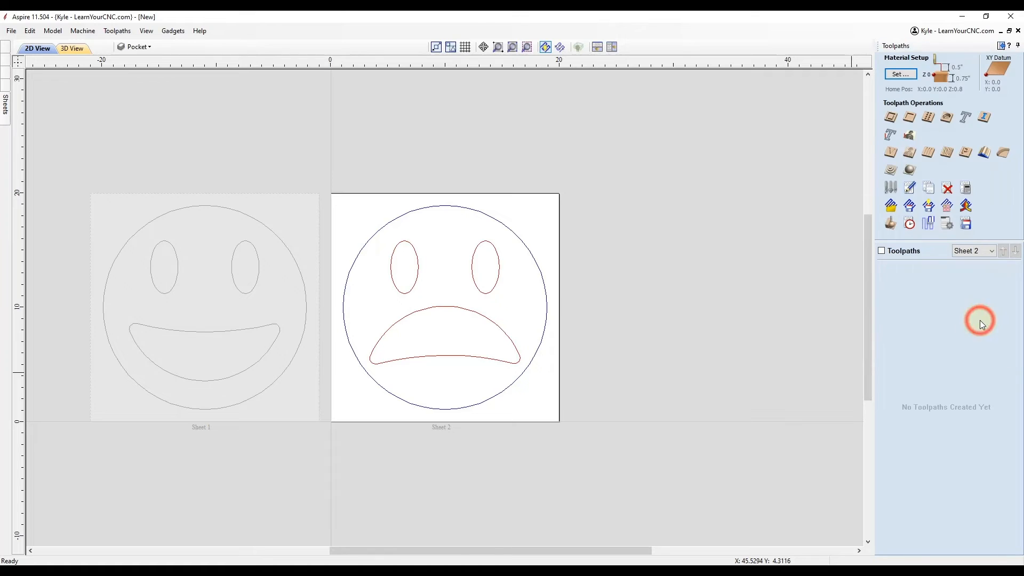
click(891, 118)
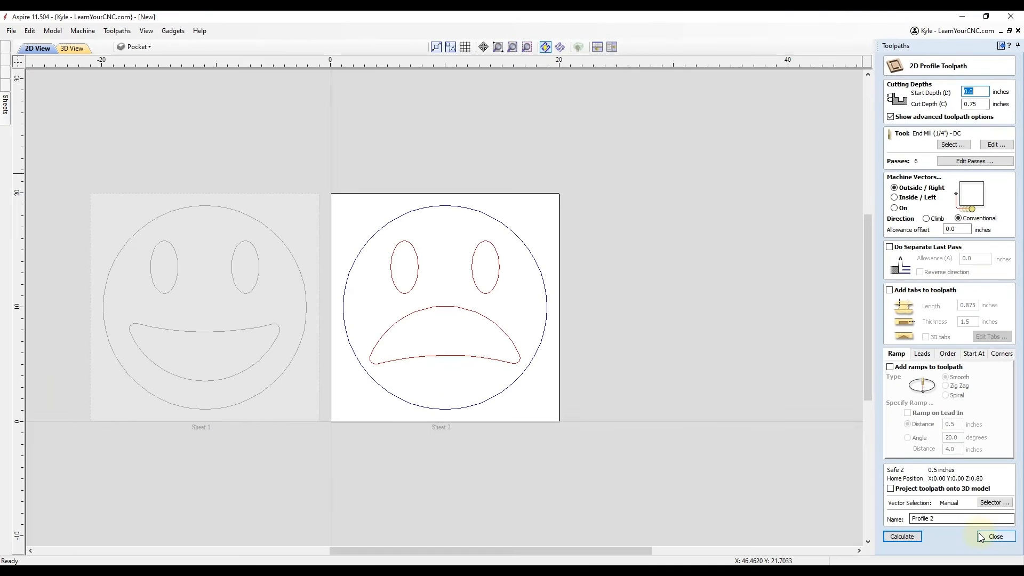
click(981, 534)
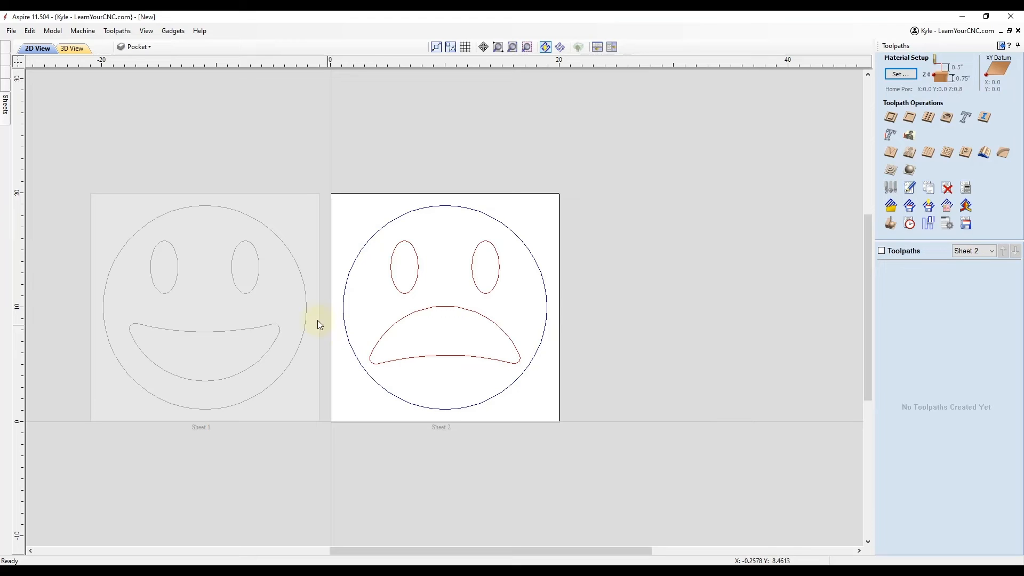
Activate Sheet 1, show both of its toolpaths, and save all visible toolpaths to the Desktop as the template Face.ToolpathTemplate
click(216, 294)
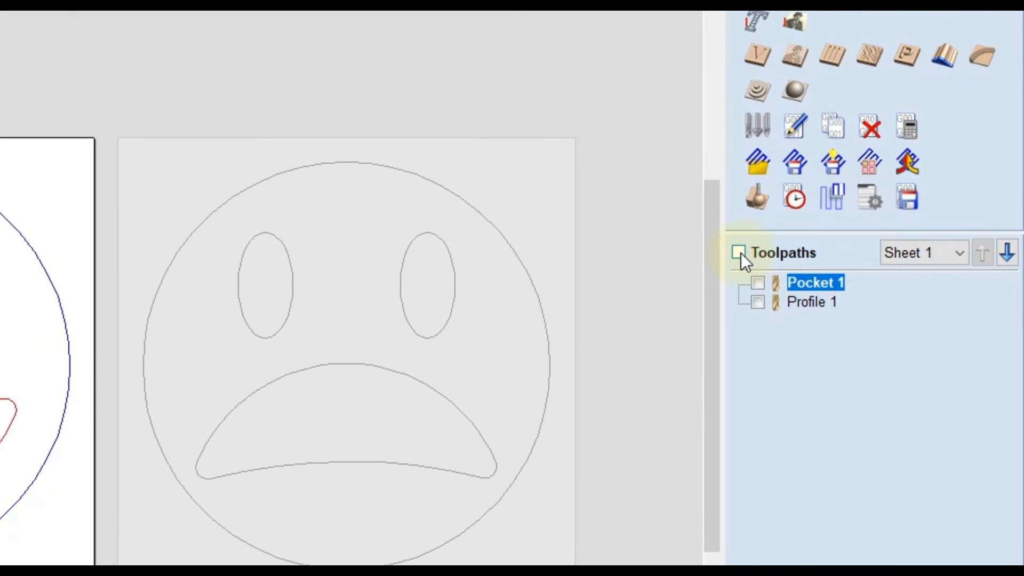
click(881, 251)
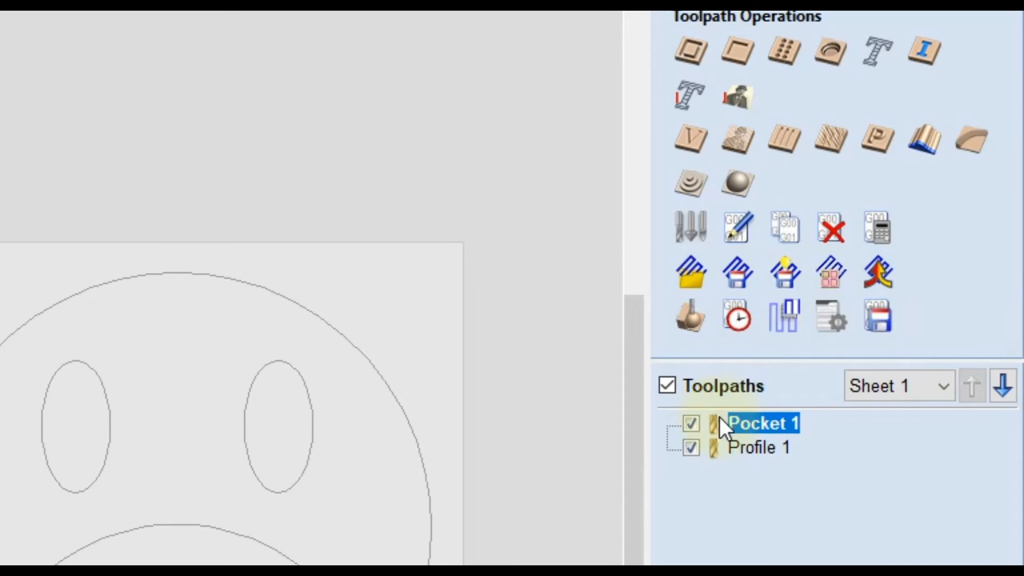
click(784, 280)
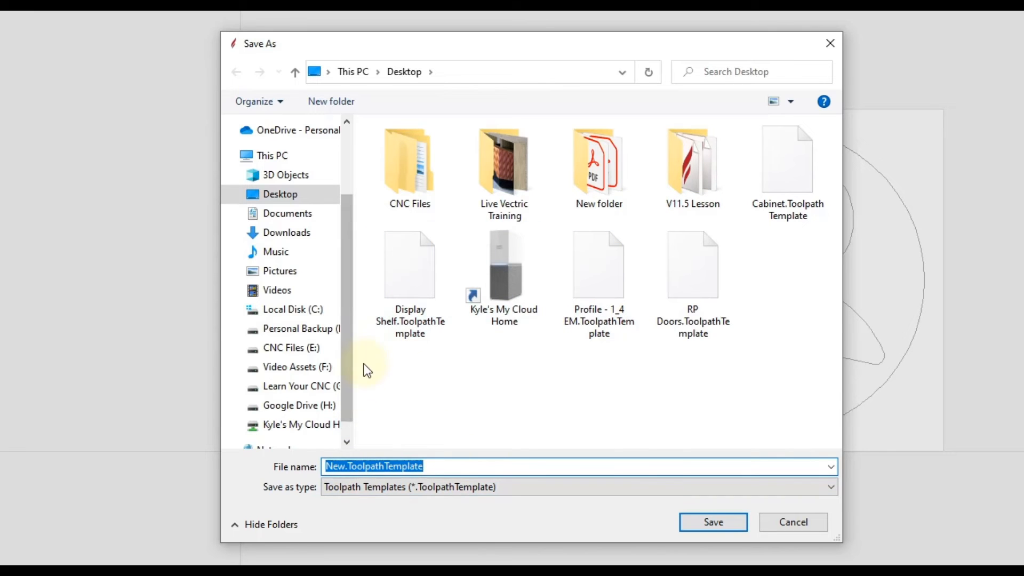
double_click(342, 470)
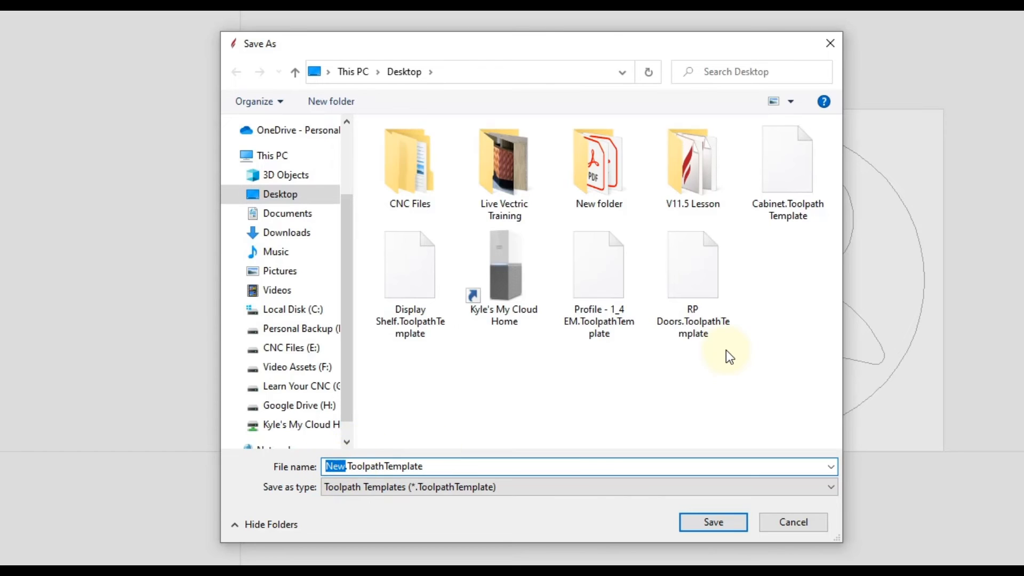
text(Face)
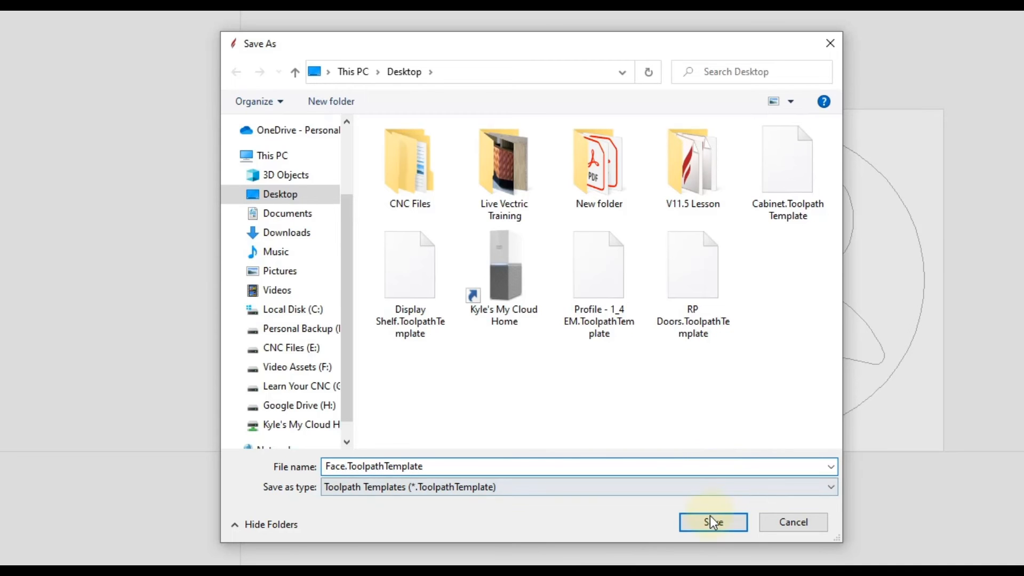
click(713, 522)
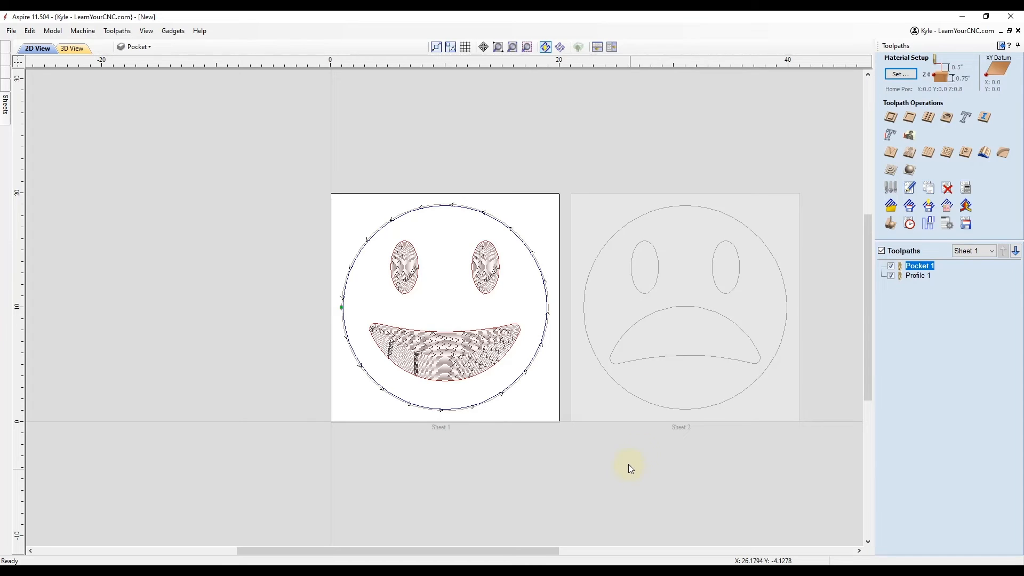
Activate Sheet 2 and load Face.ToolpathTemplate from the Desktop, declining to apply it to all the sheets
click(691, 272)
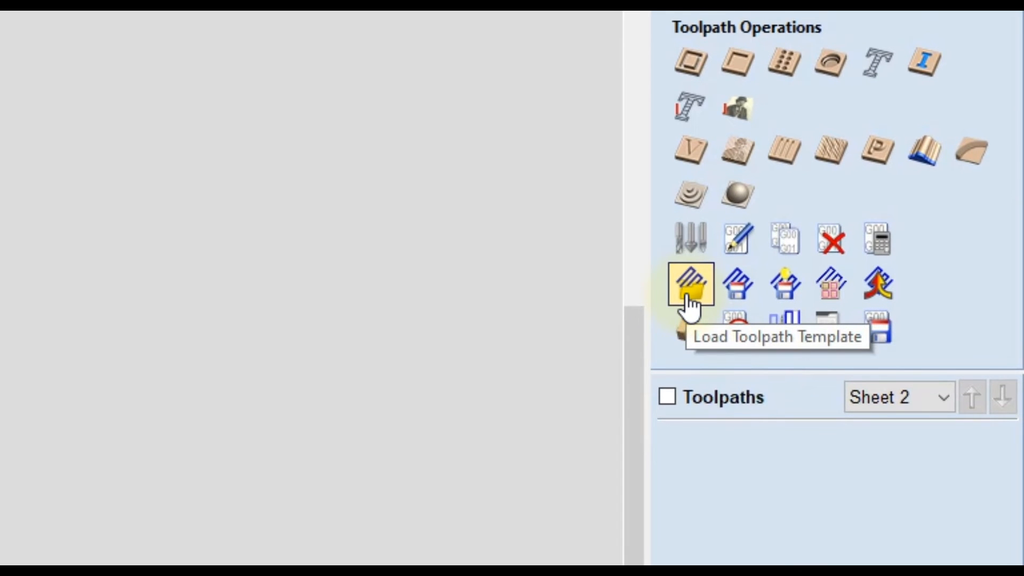
click(688, 298)
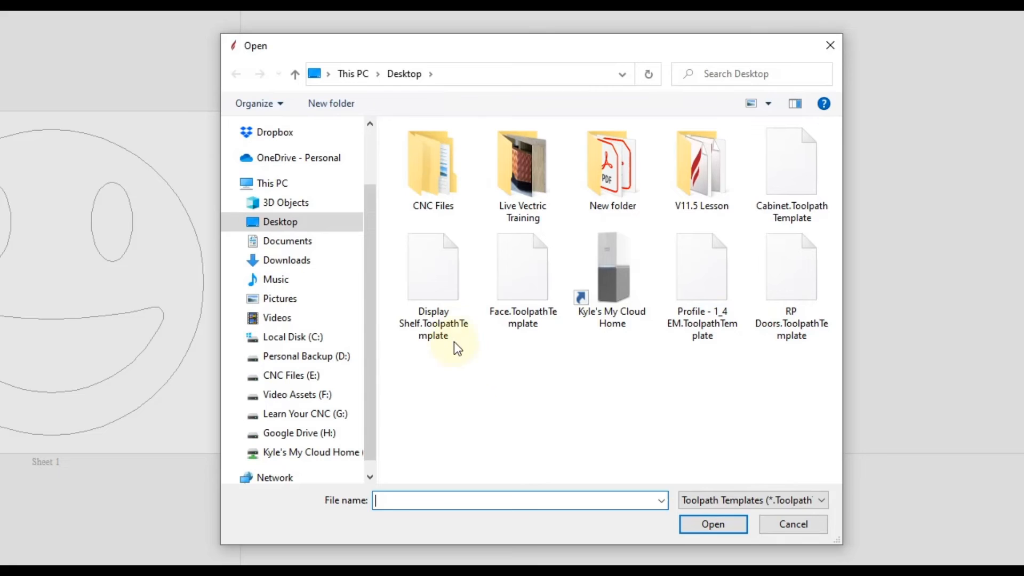
click(519, 313)
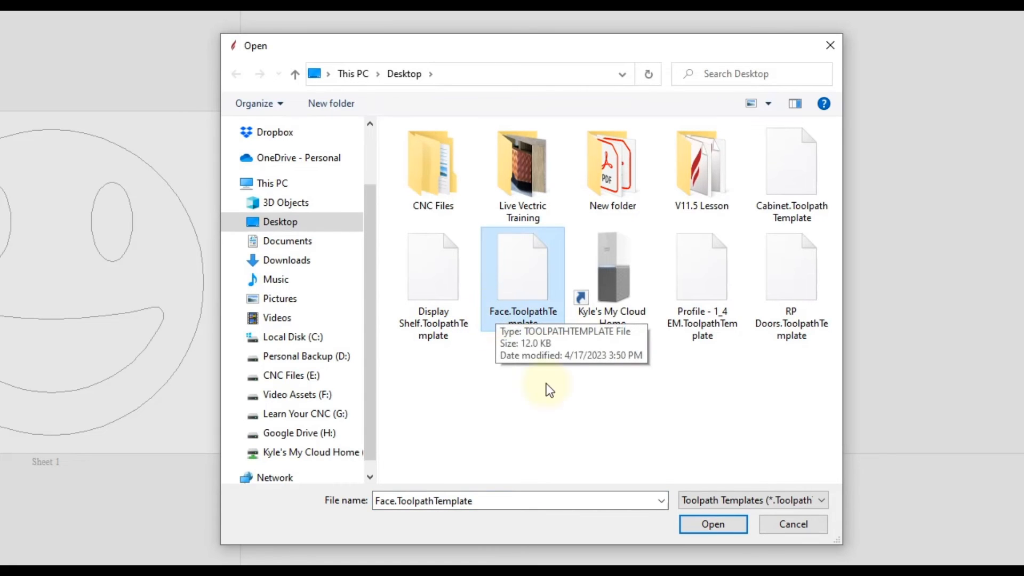
click(716, 525)
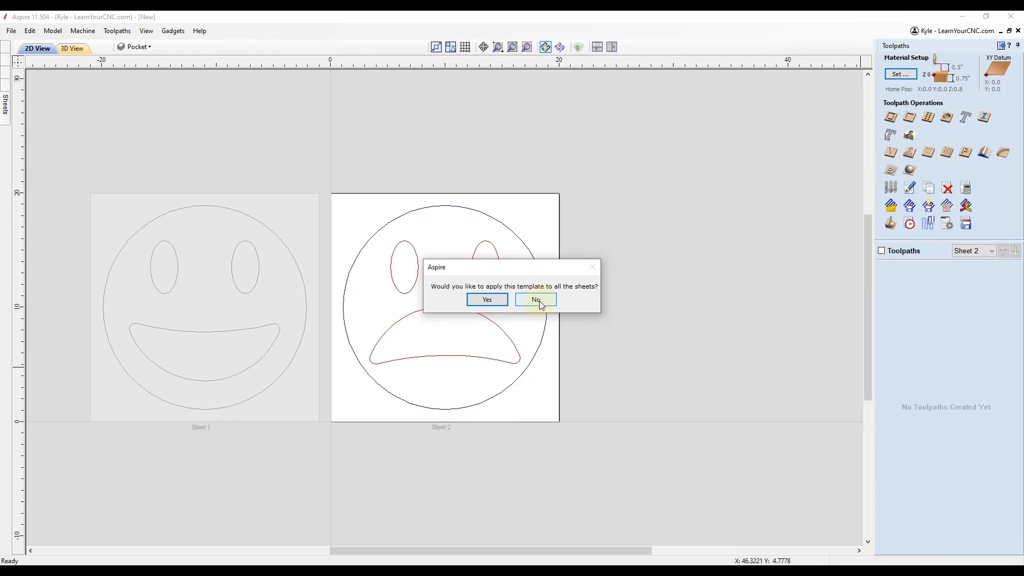
click(552, 308)
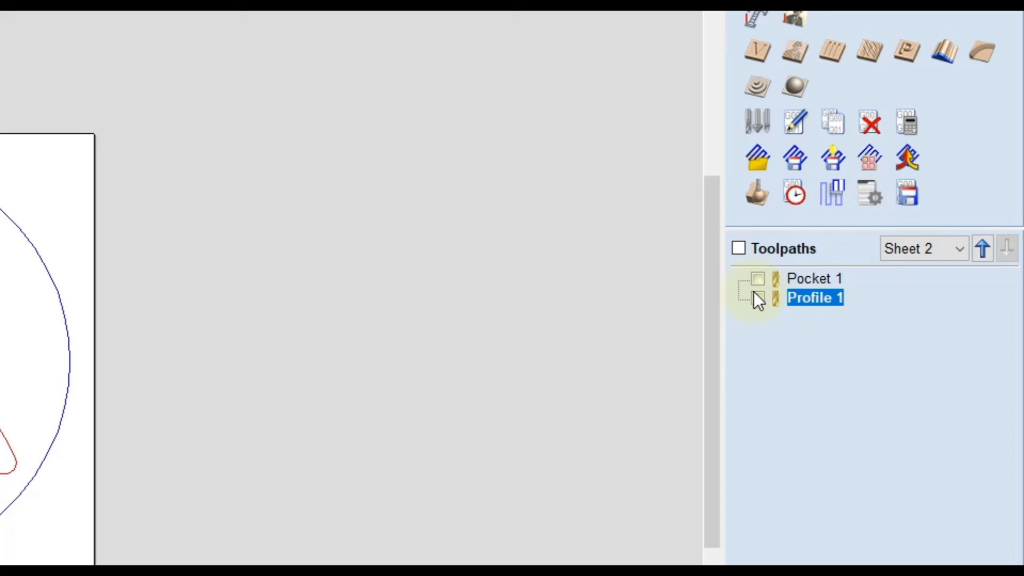
click(758, 279)
click(758, 297)
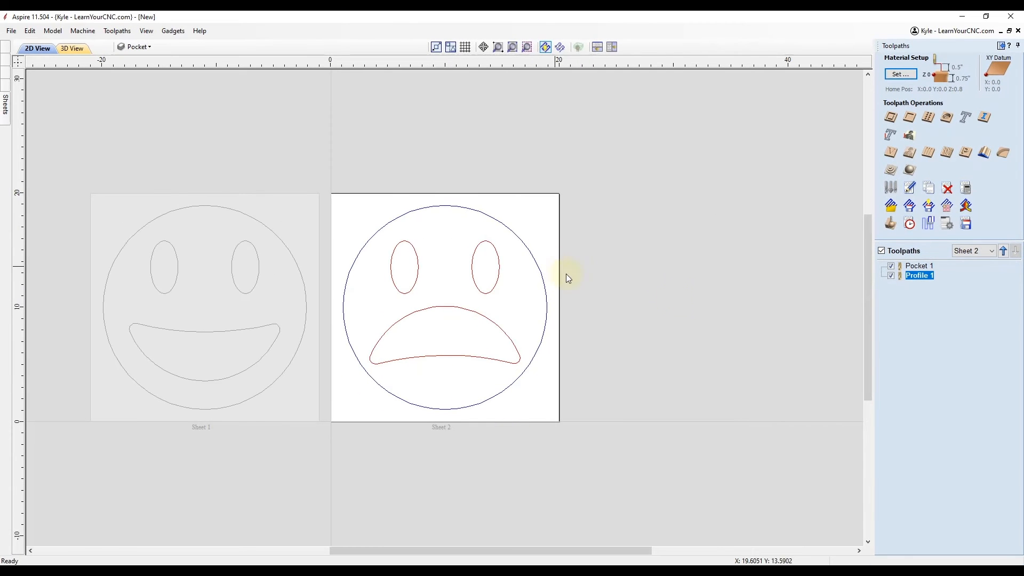
click(892, 266)
click(892, 276)
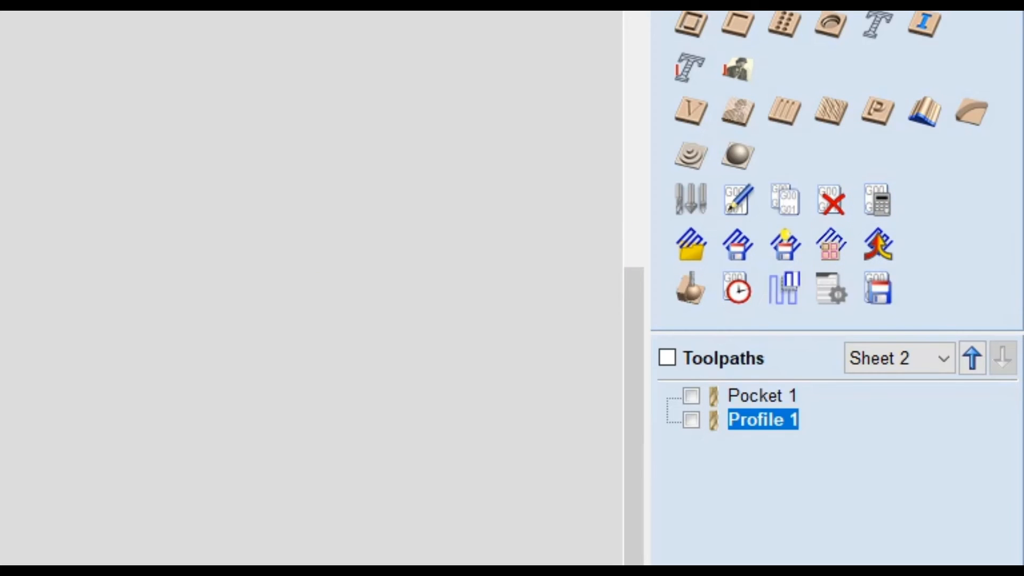
Make Pocket 1 and Profile 1 visible on Sheet 2 and recalculate the visible toolpaths for the frowning face
click(691, 396)
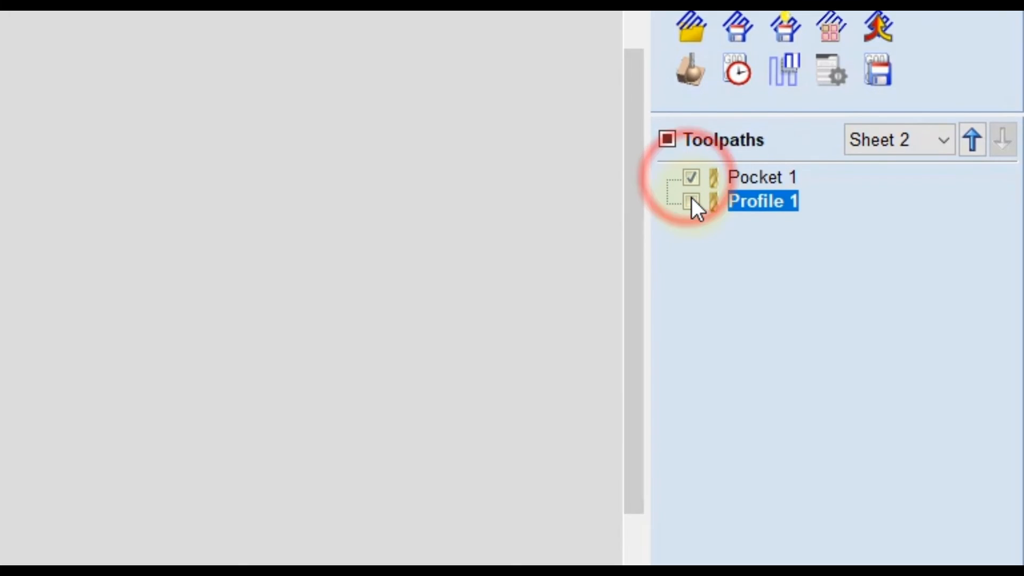
click(691, 201)
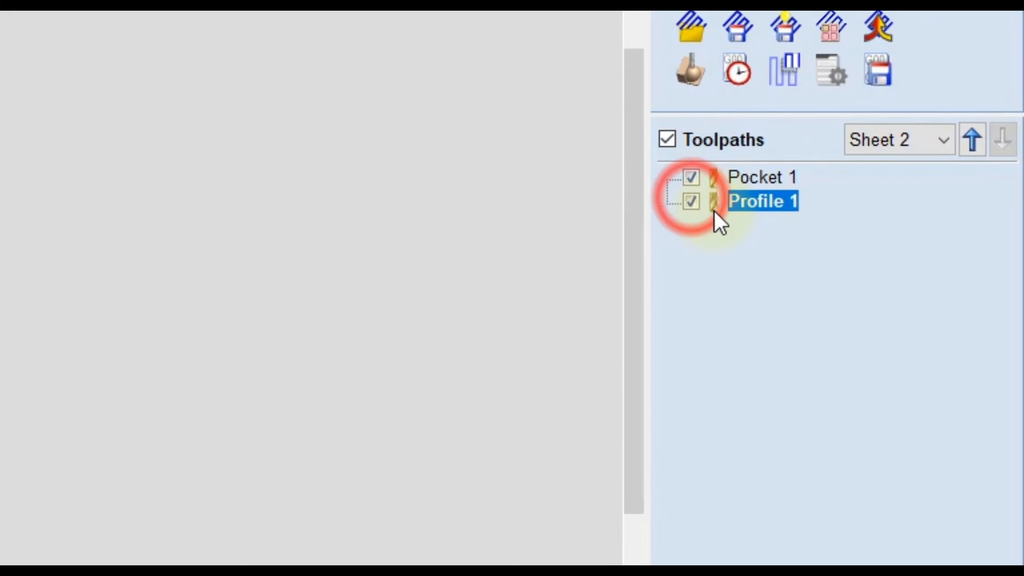
right_click(742, 179)
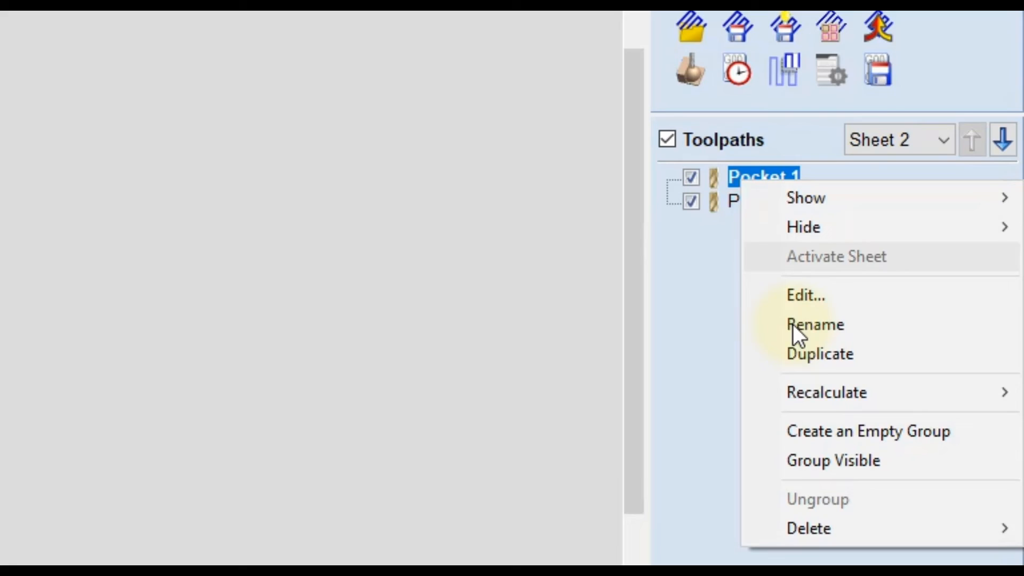
mouse_move(812, 391)
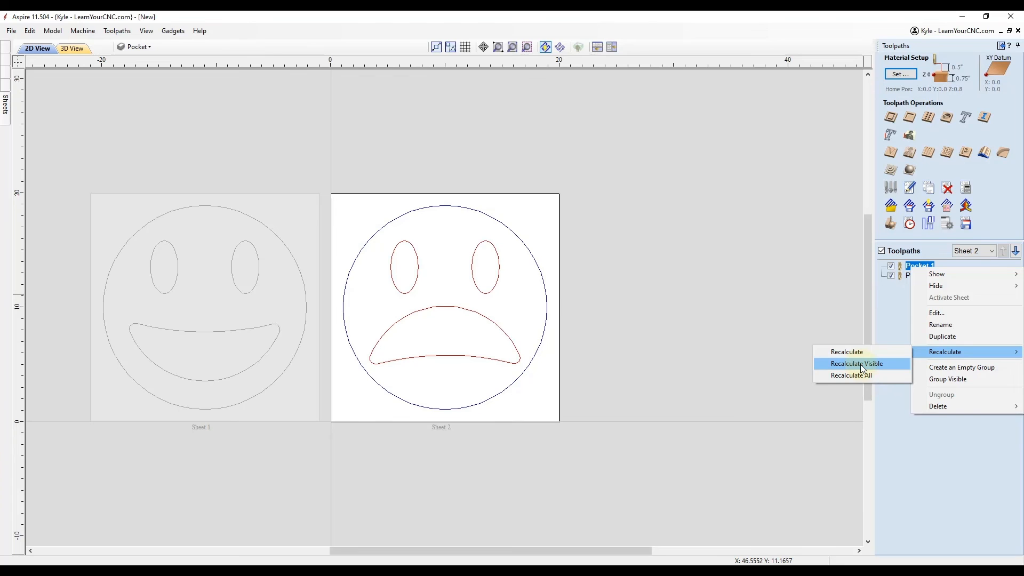
click(862, 365)
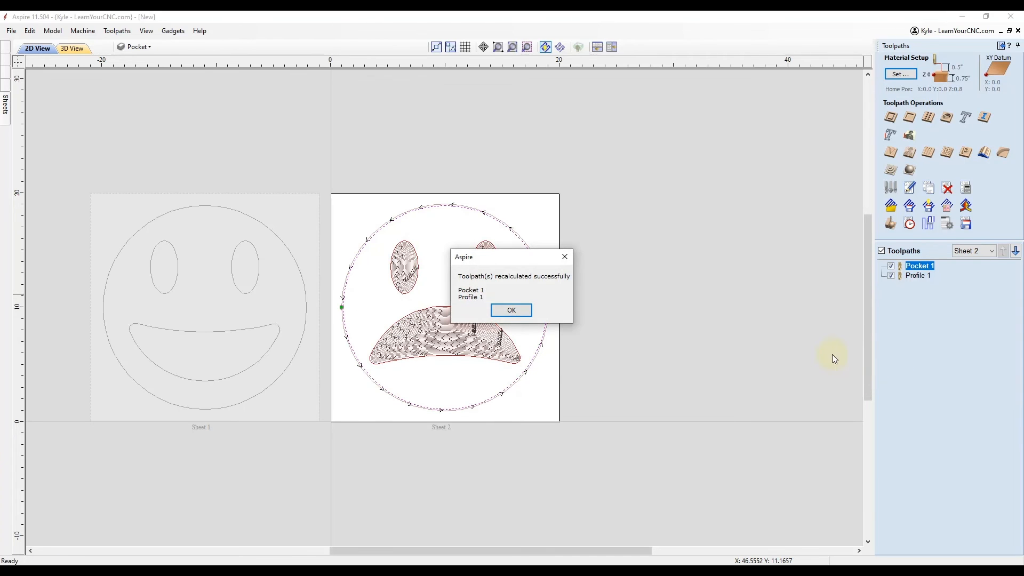
click(507, 312)
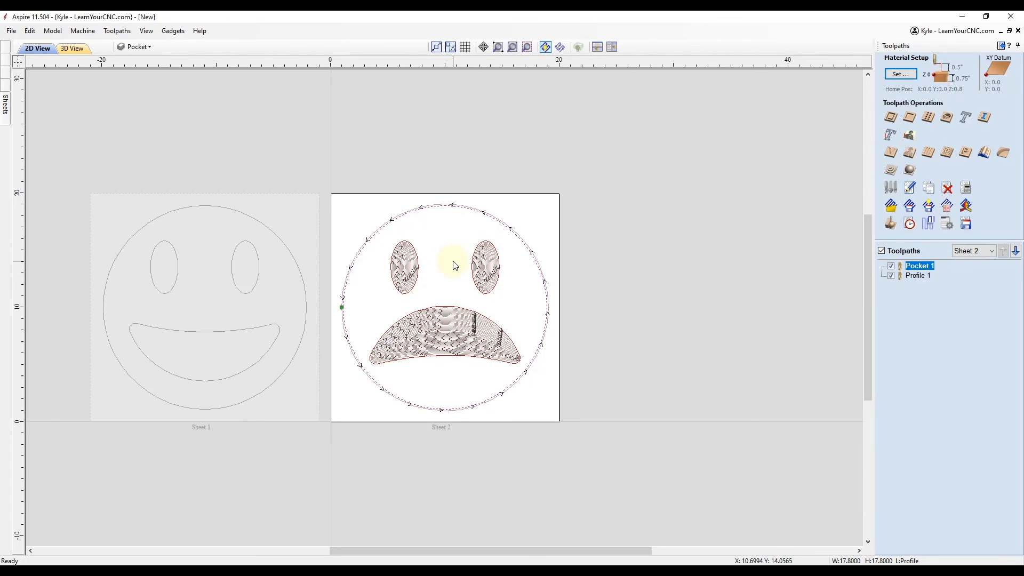
Preview all of Sheet 2's toolpaths in 3D on the frowning face
click(890, 224)
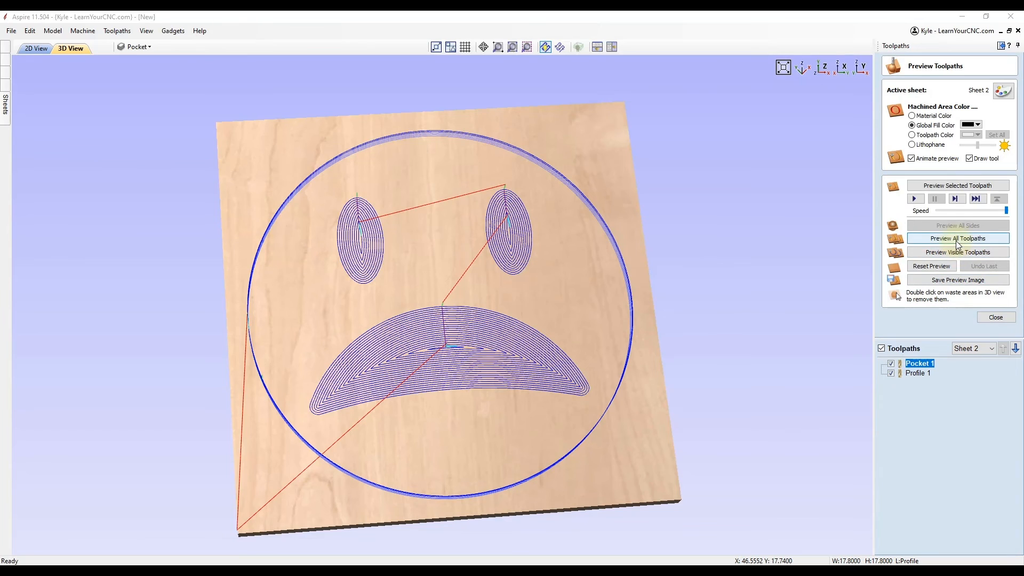
click(957, 241)
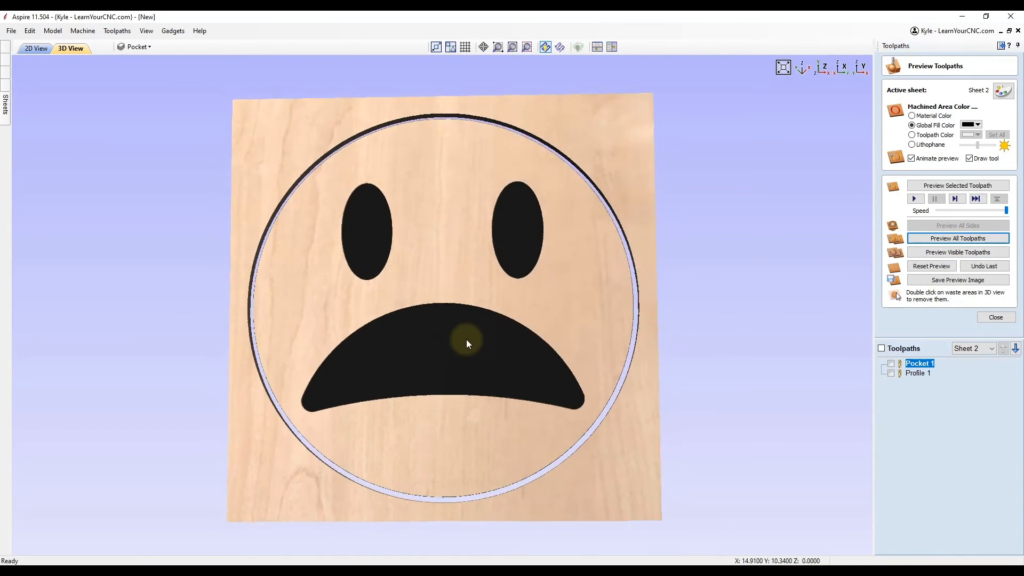